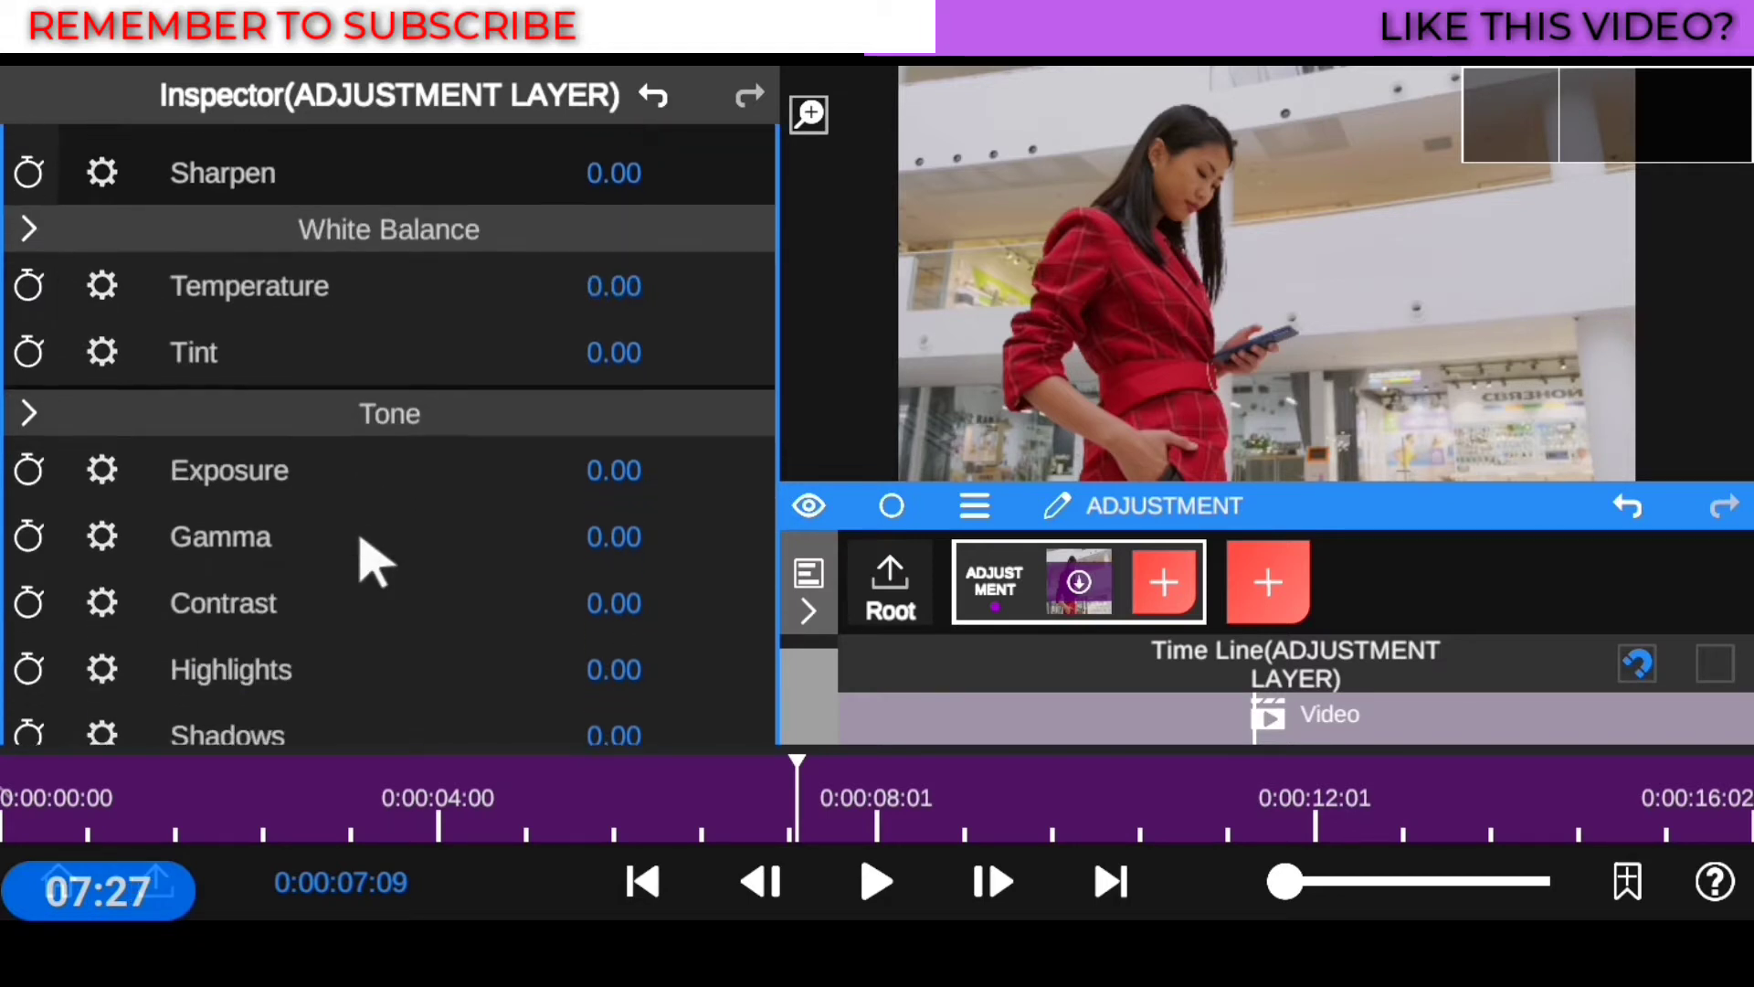
{"action": "scroll", "coordinate": [361, 557], "scroll_direction": "up", "scroll_amount": 4}
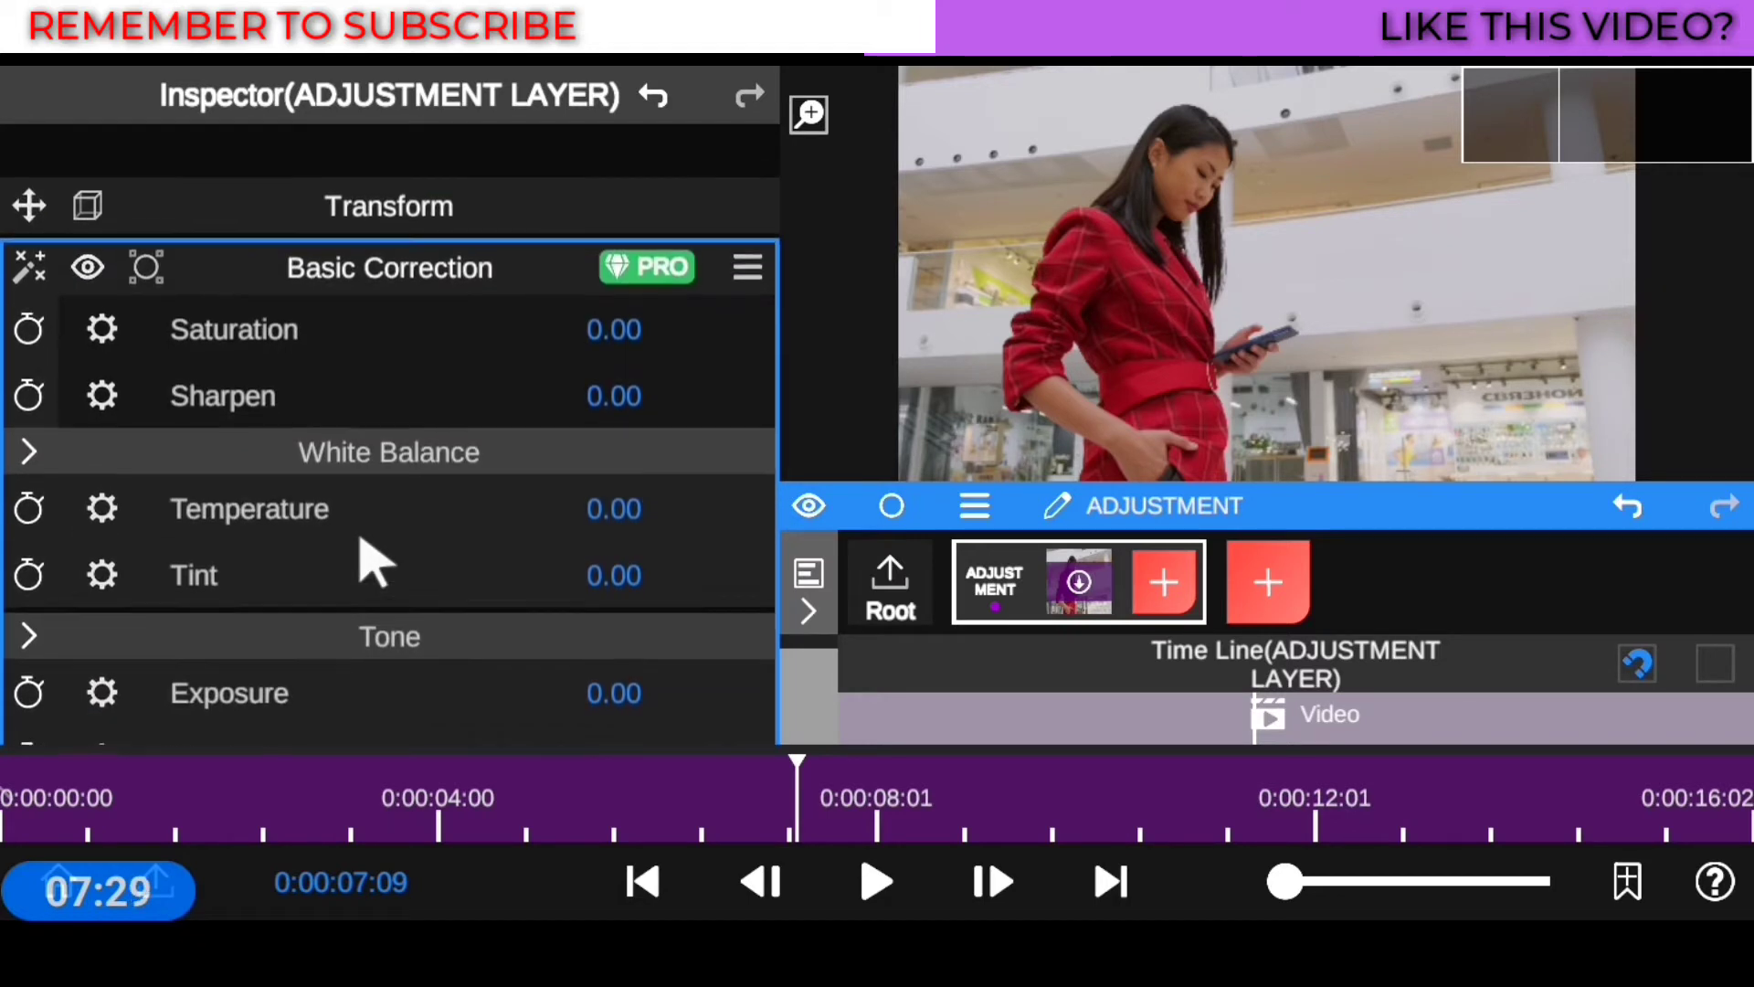
{"action": "scroll", "coordinate": [370, 562], "scroll_direction": "down", "scroll_amount": 3}
{"action": "scroll", "coordinate": [370, 562], "scroll_direction": "up", "scroll_amount": 2}
{"action": "scroll", "coordinate": [370, 561], "scroll_direction": "down", "scroll_amount": 3}
{"action": "scroll", "coordinate": [361, 548], "scroll_direction": "up", "scroll_amount": 1}
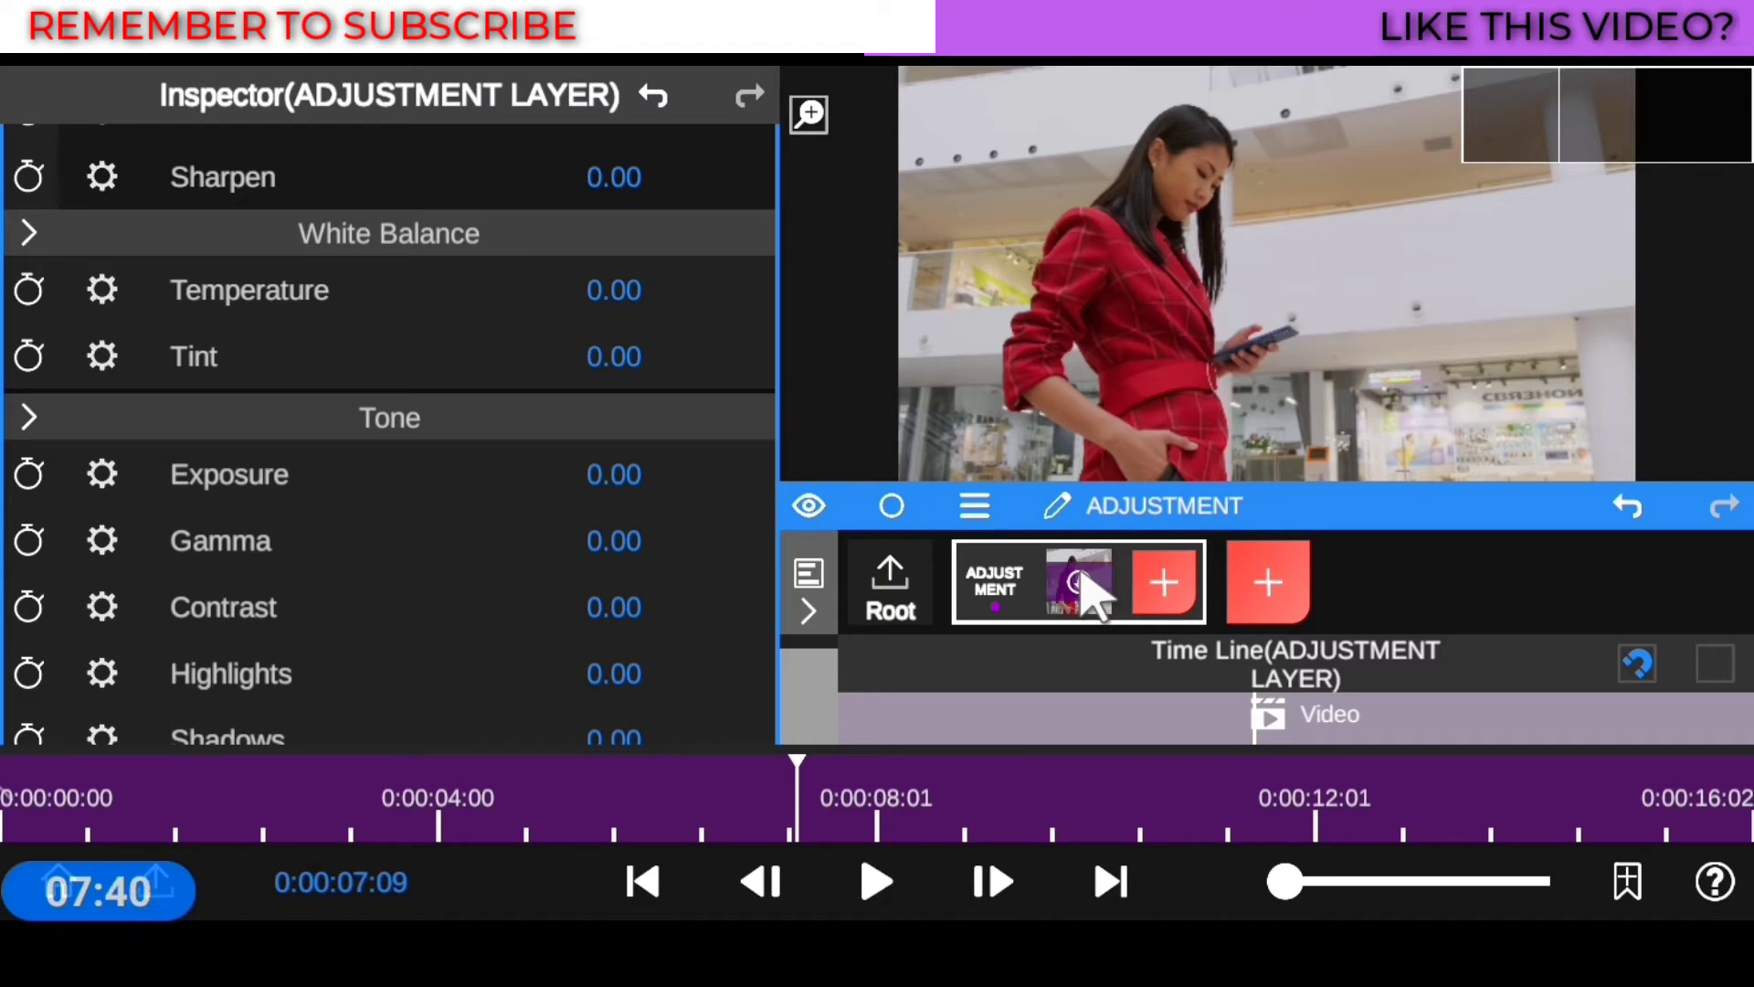
Step: Duplicate the mall Video clip, drag the copy out to the Root level, and reselect the adjustment layer
{"action": "left_click", "coordinate": [1080, 581]}
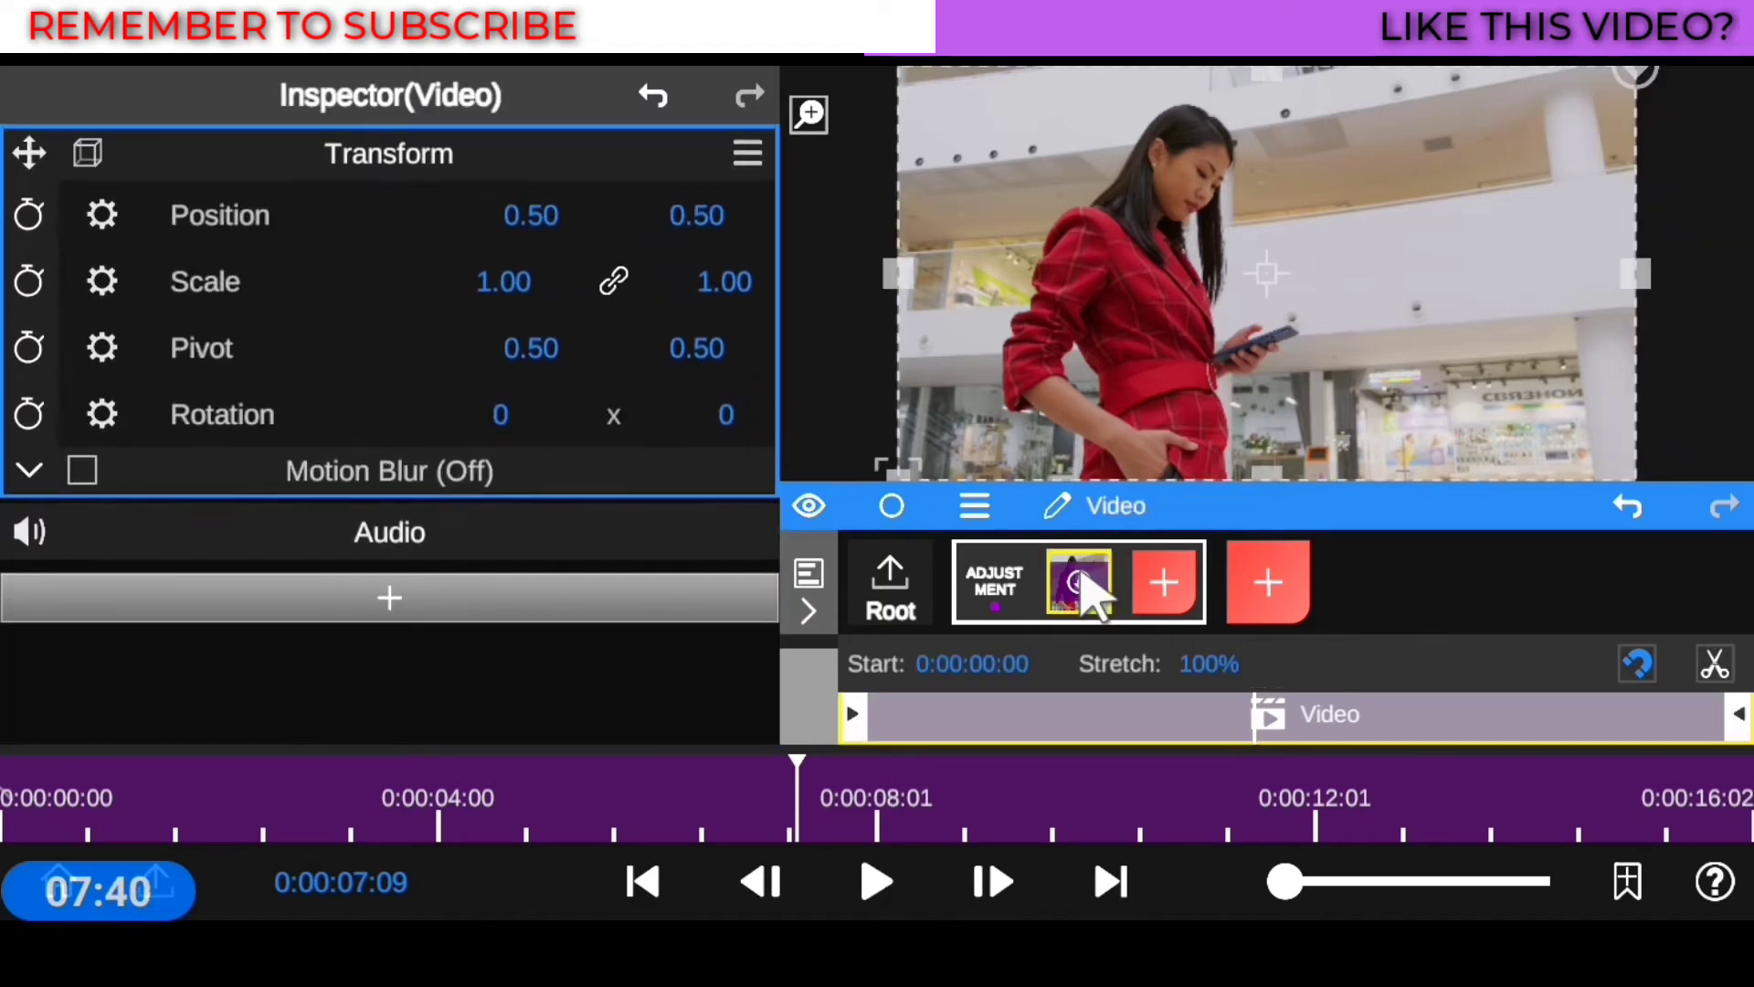
{"action": "left_click", "coordinate": [974, 508]}
{"action": "left_click", "coordinate": [1153, 356]}
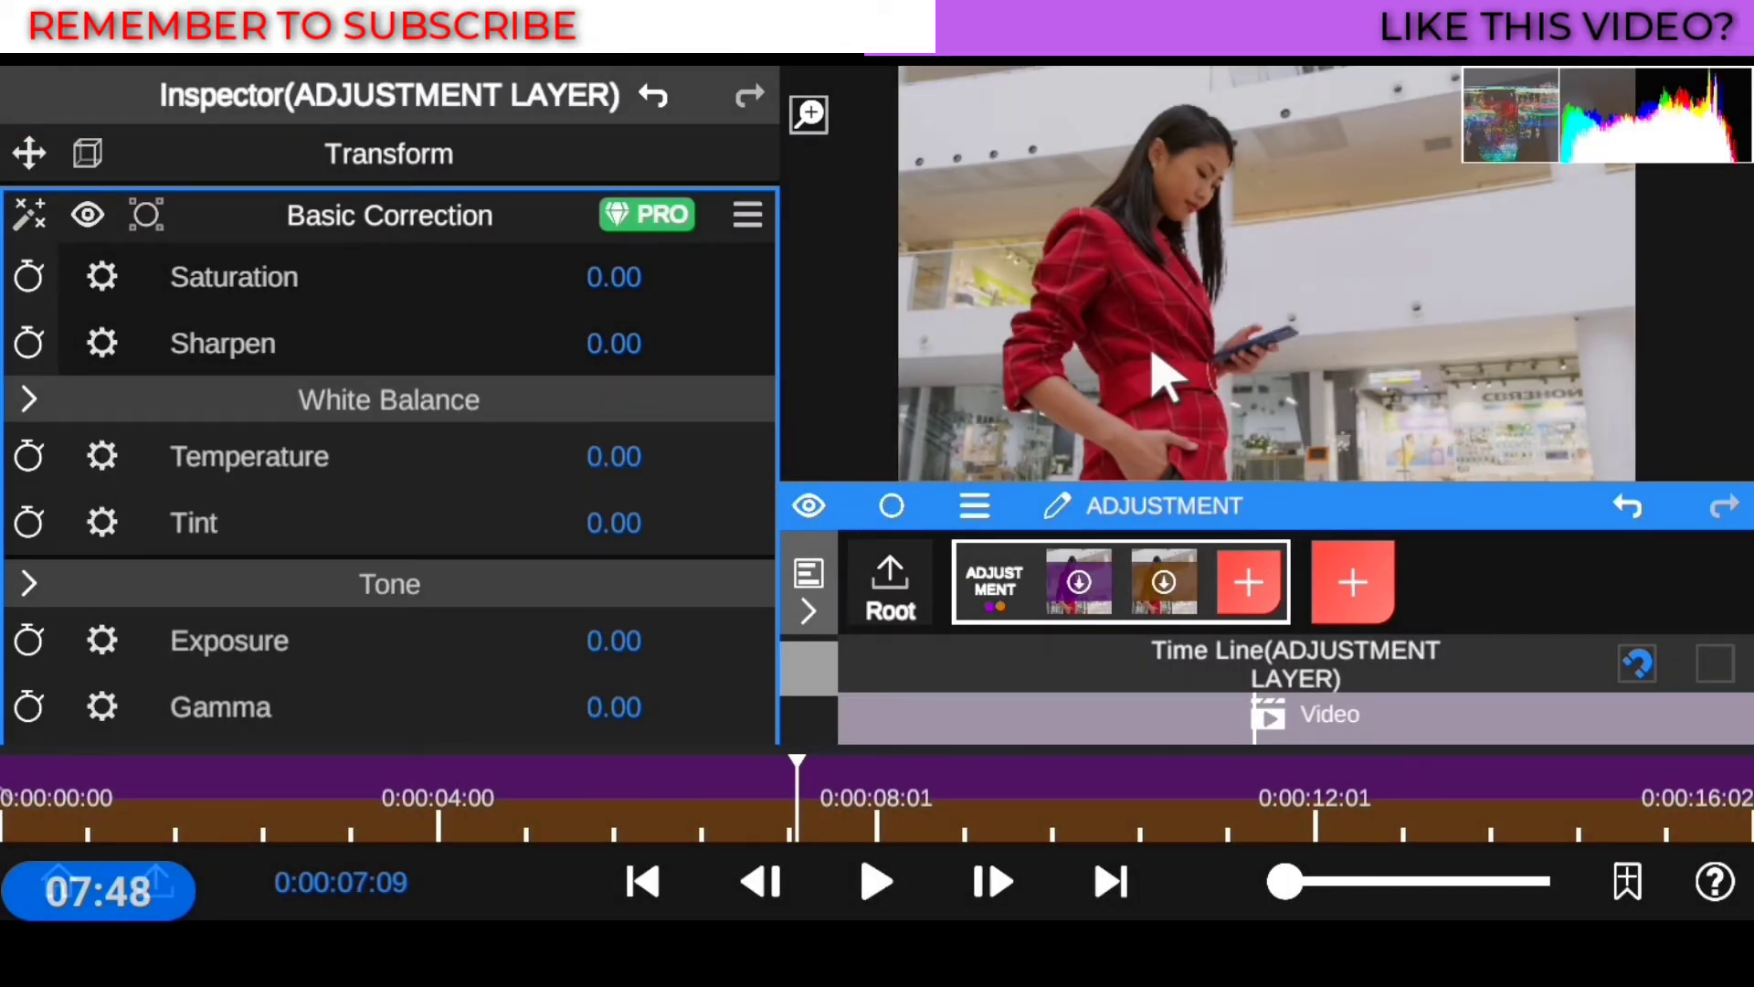
{"action": "left_click_drag", "start_coordinate": [1079, 581], "coordinate": [1269, 548]}
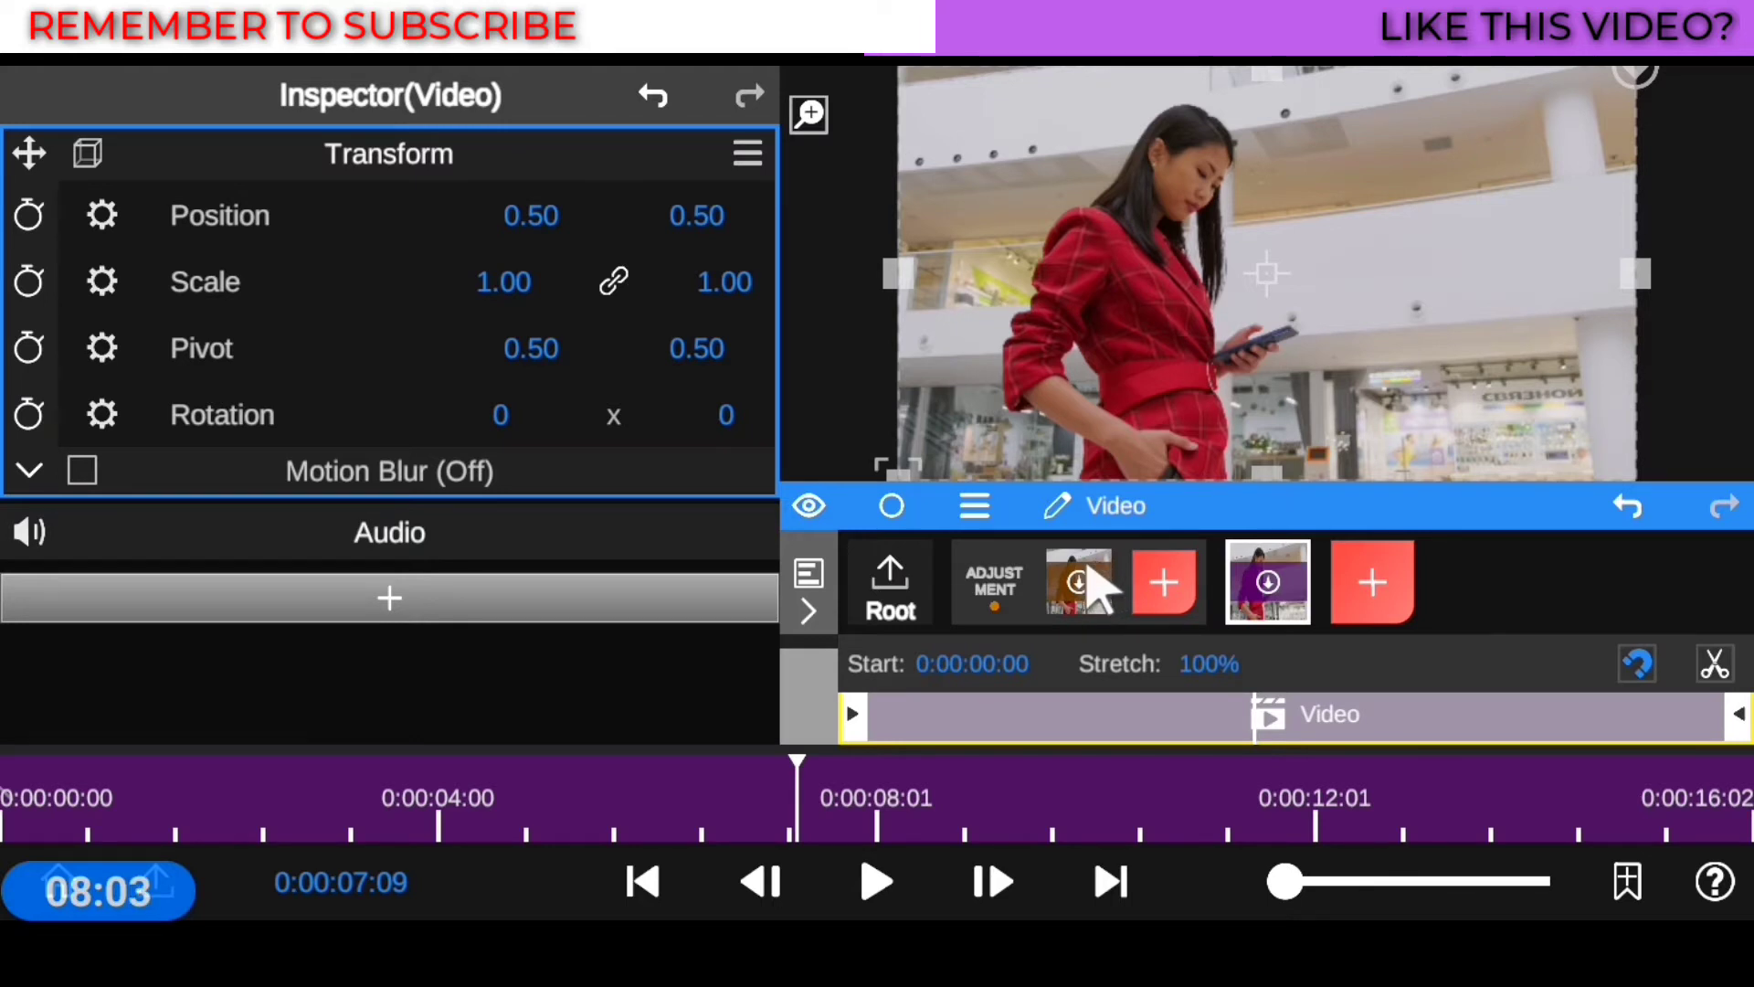
{"action": "left_click", "coordinate": [993, 589]}
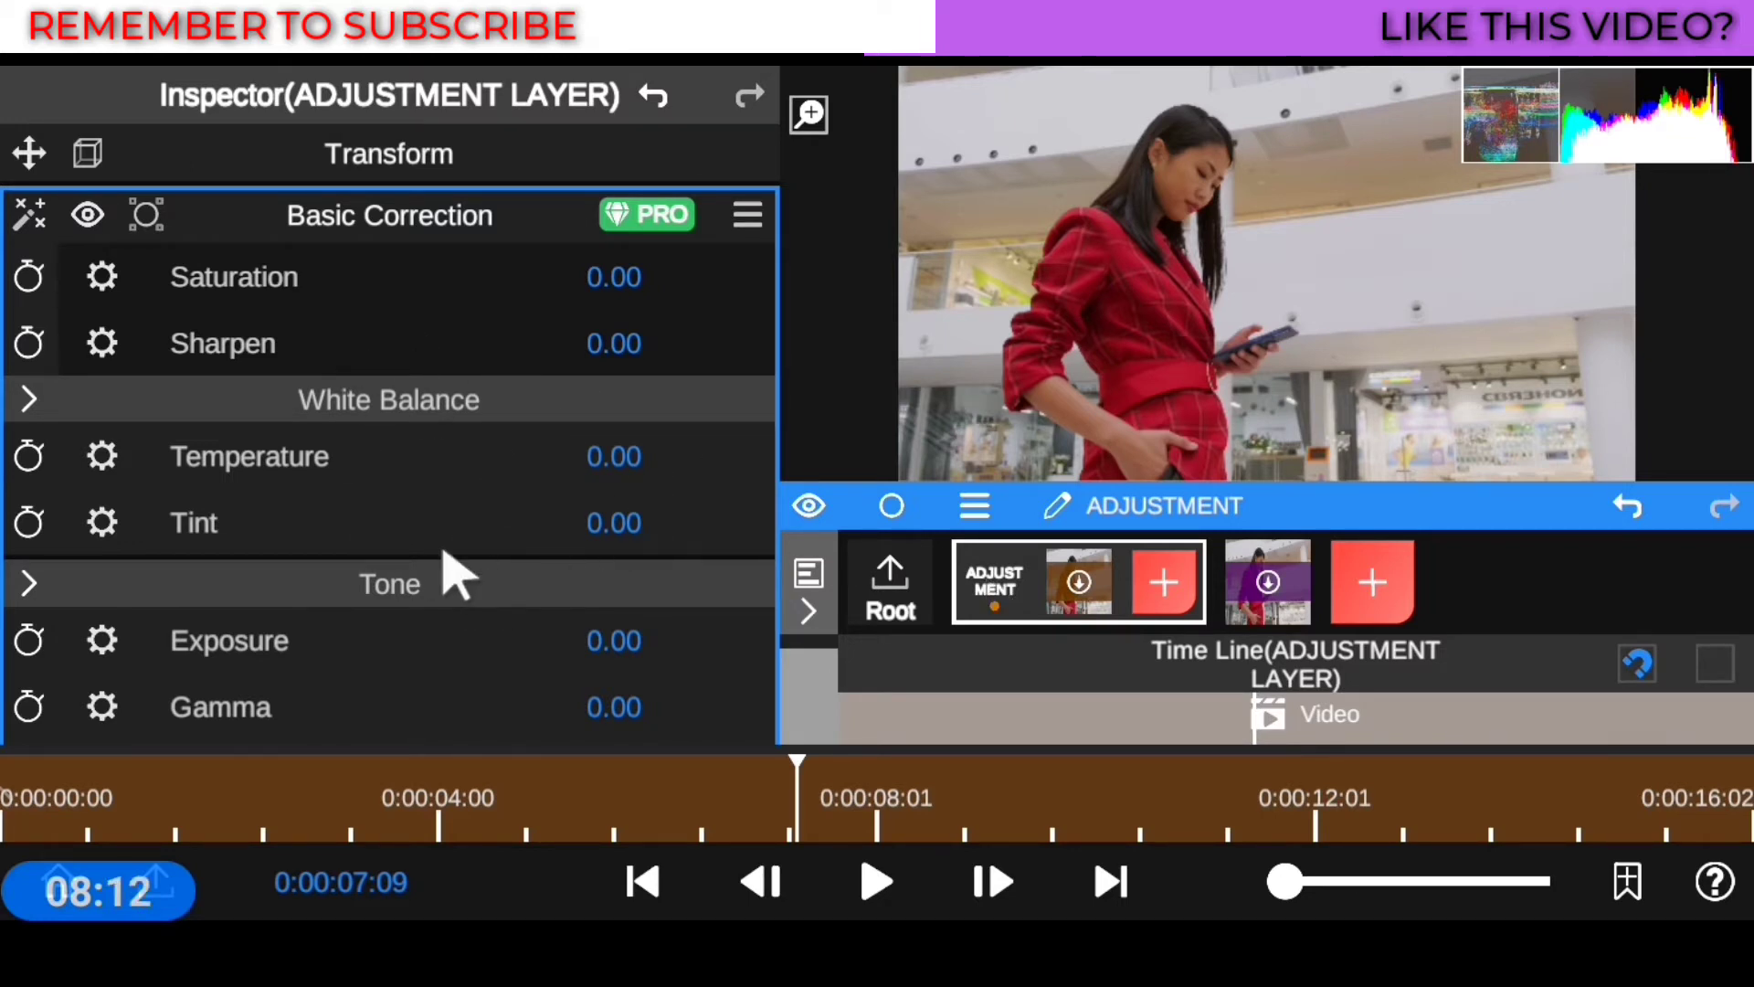
{"action": "scroll", "coordinate": [454, 574], "scroll_direction": "down", "scroll_amount": 4}
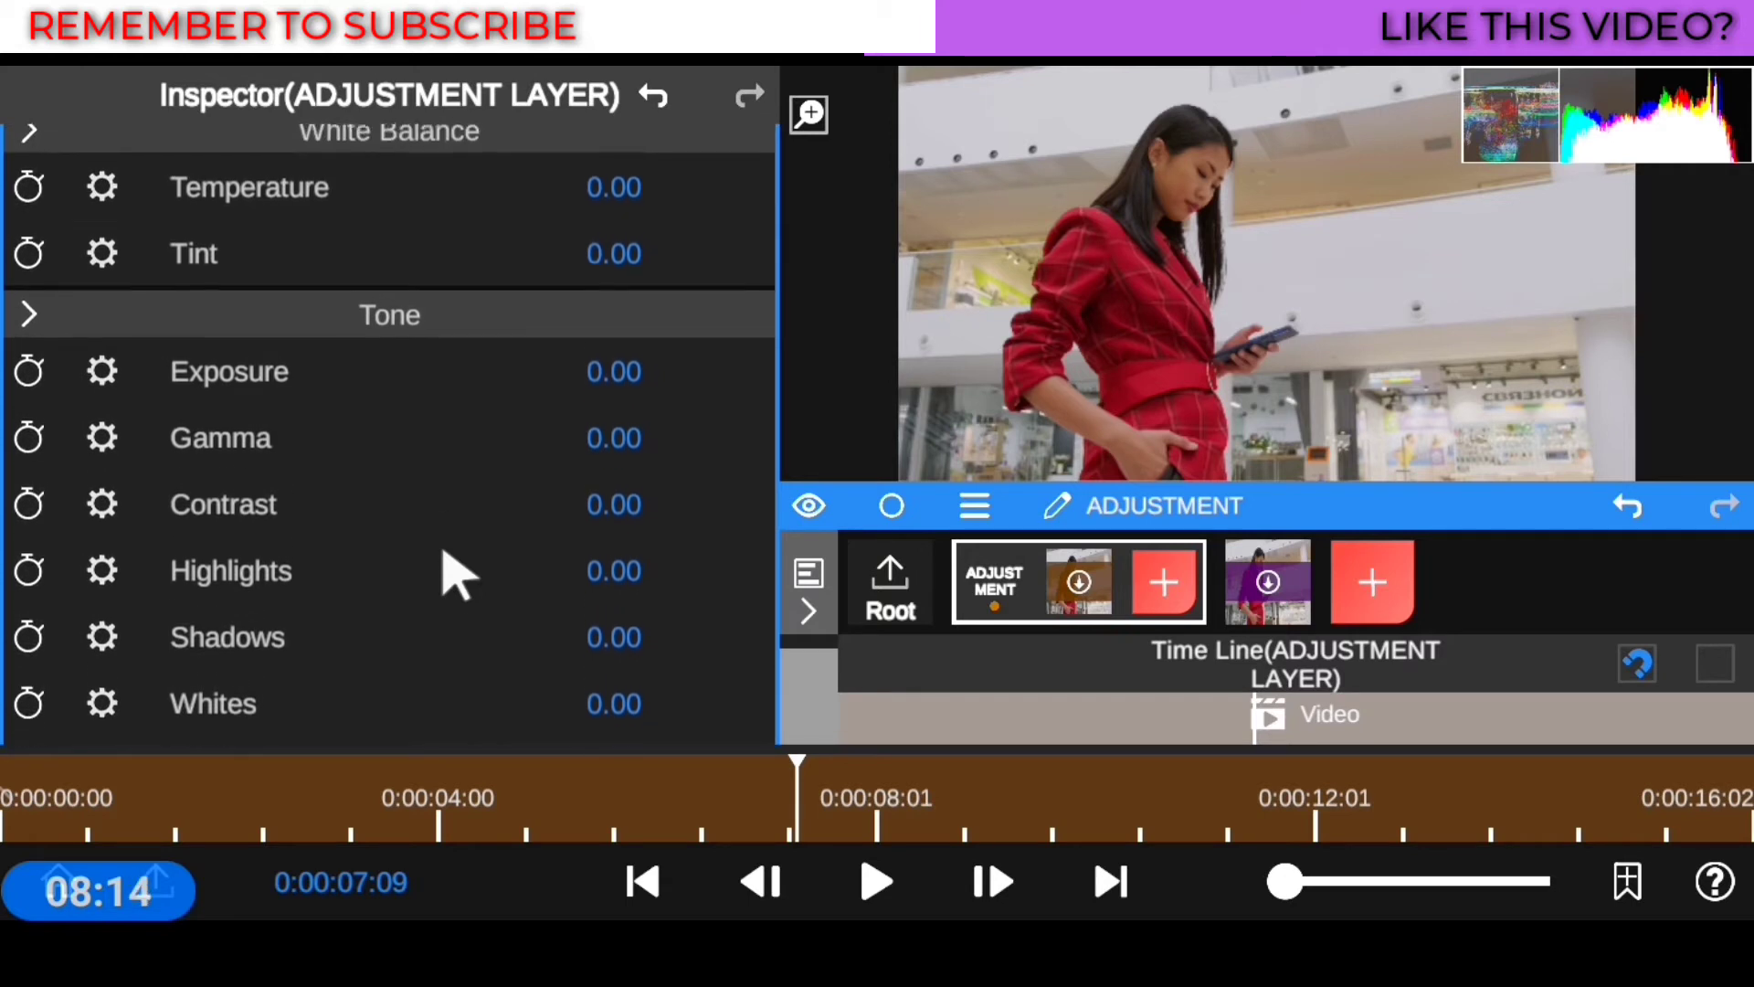
{"action": "scroll", "coordinate": [454, 574], "scroll_direction": "down", "scroll_amount": 1}
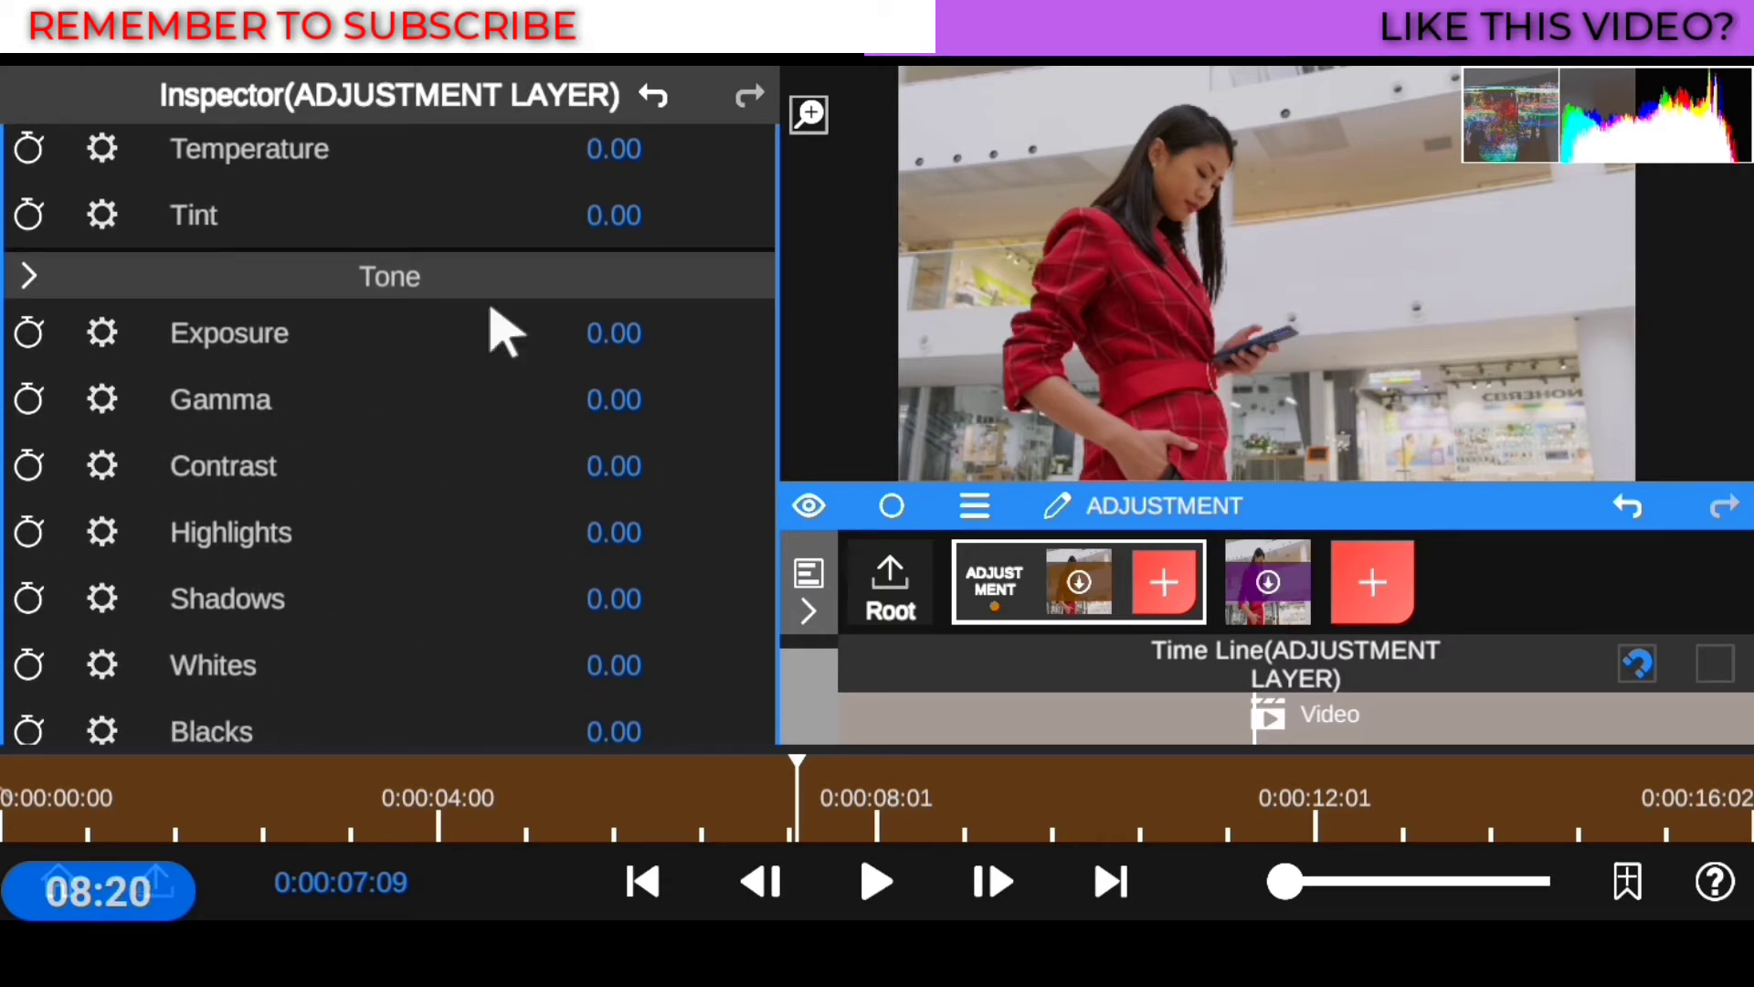
{"action": "scroll", "coordinate": [348, 376], "scroll_direction": "up", "scroll_amount": 3}
{"action": "scroll", "coordinate": [347, 376], "scroll_direction": "down", "scroll_amount": 4}
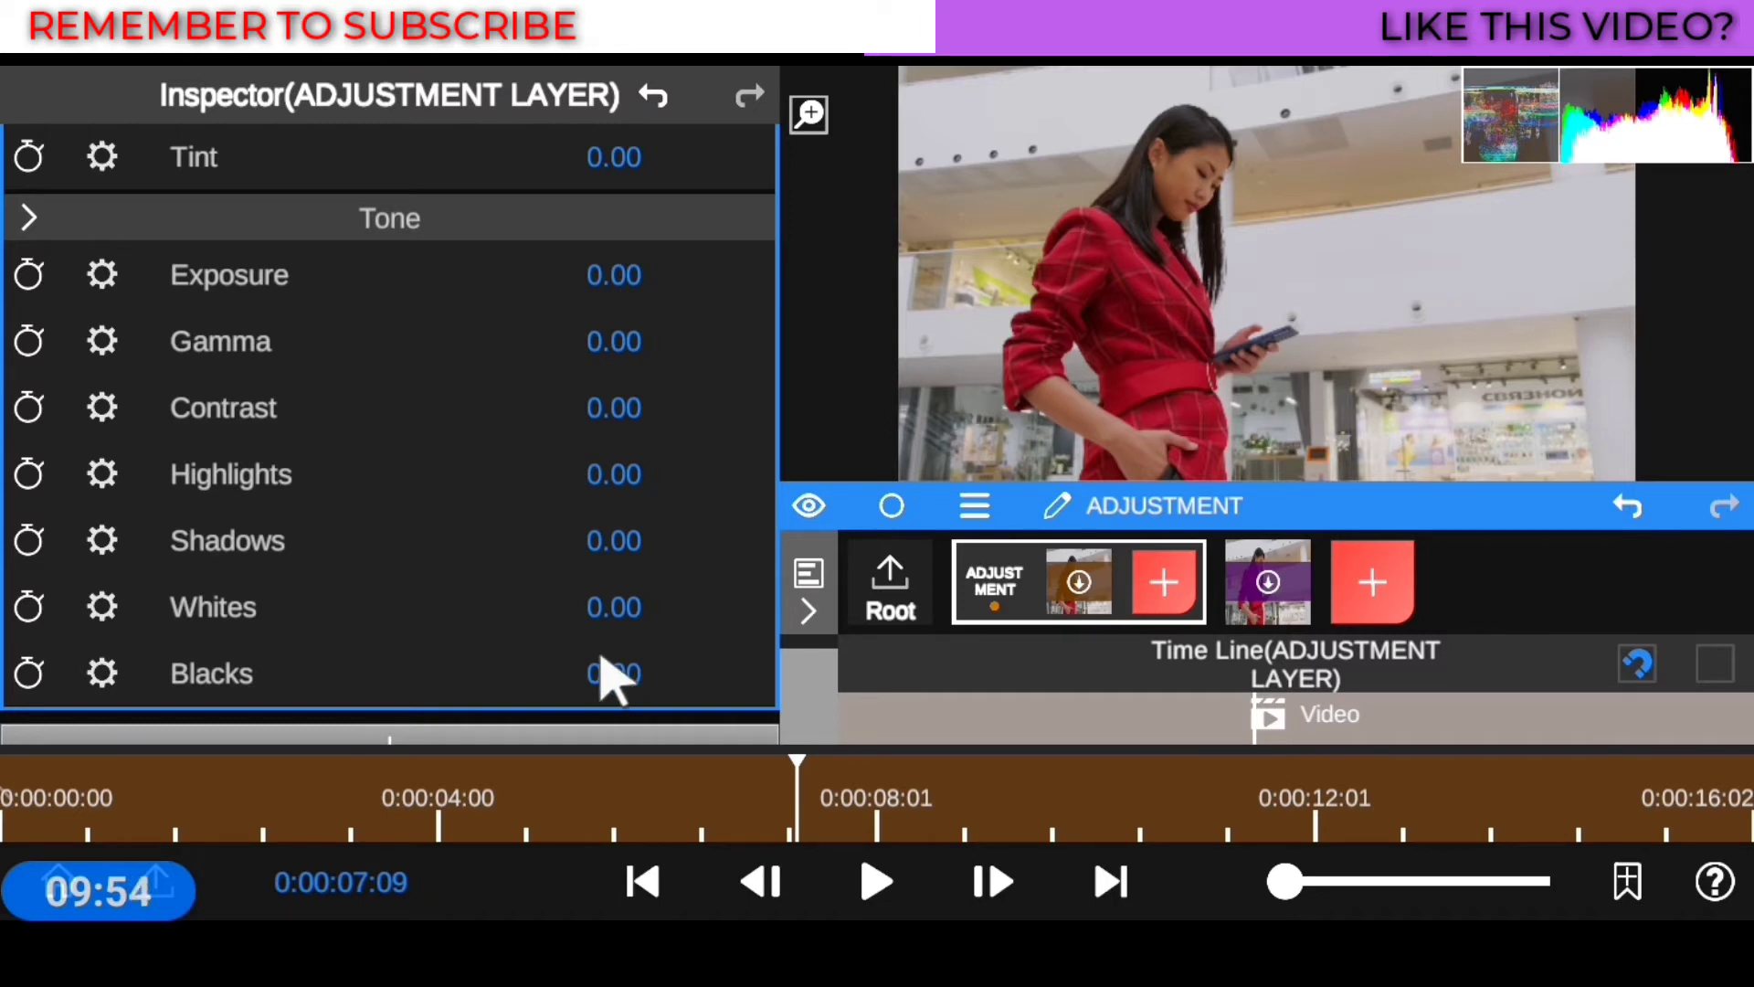
Step: In the Tone section, drag Blacks down to -0.10 and bring Whites up to 0.29
{"action": "left_click_drag", "start_coordinate": [601, 657], "coordinate": [616, 681]}
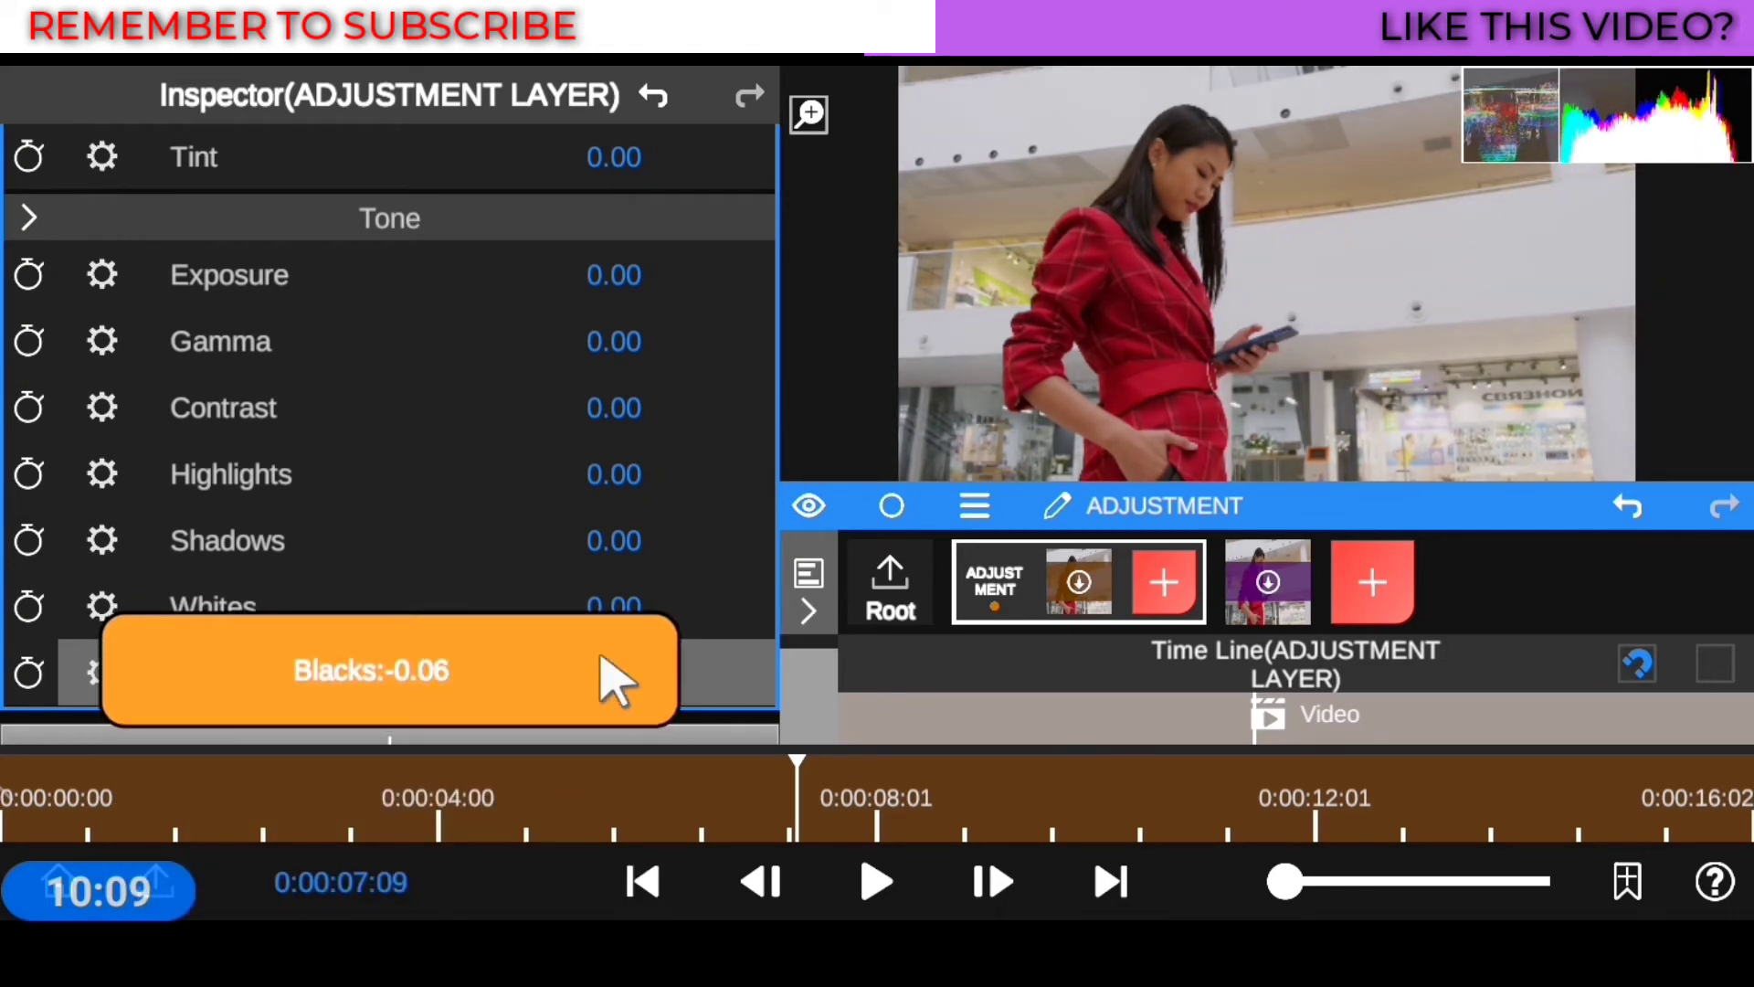
{"action": "left_click_drag", "start_coordinate": [616, 680], "coordinate": [601, 656]}
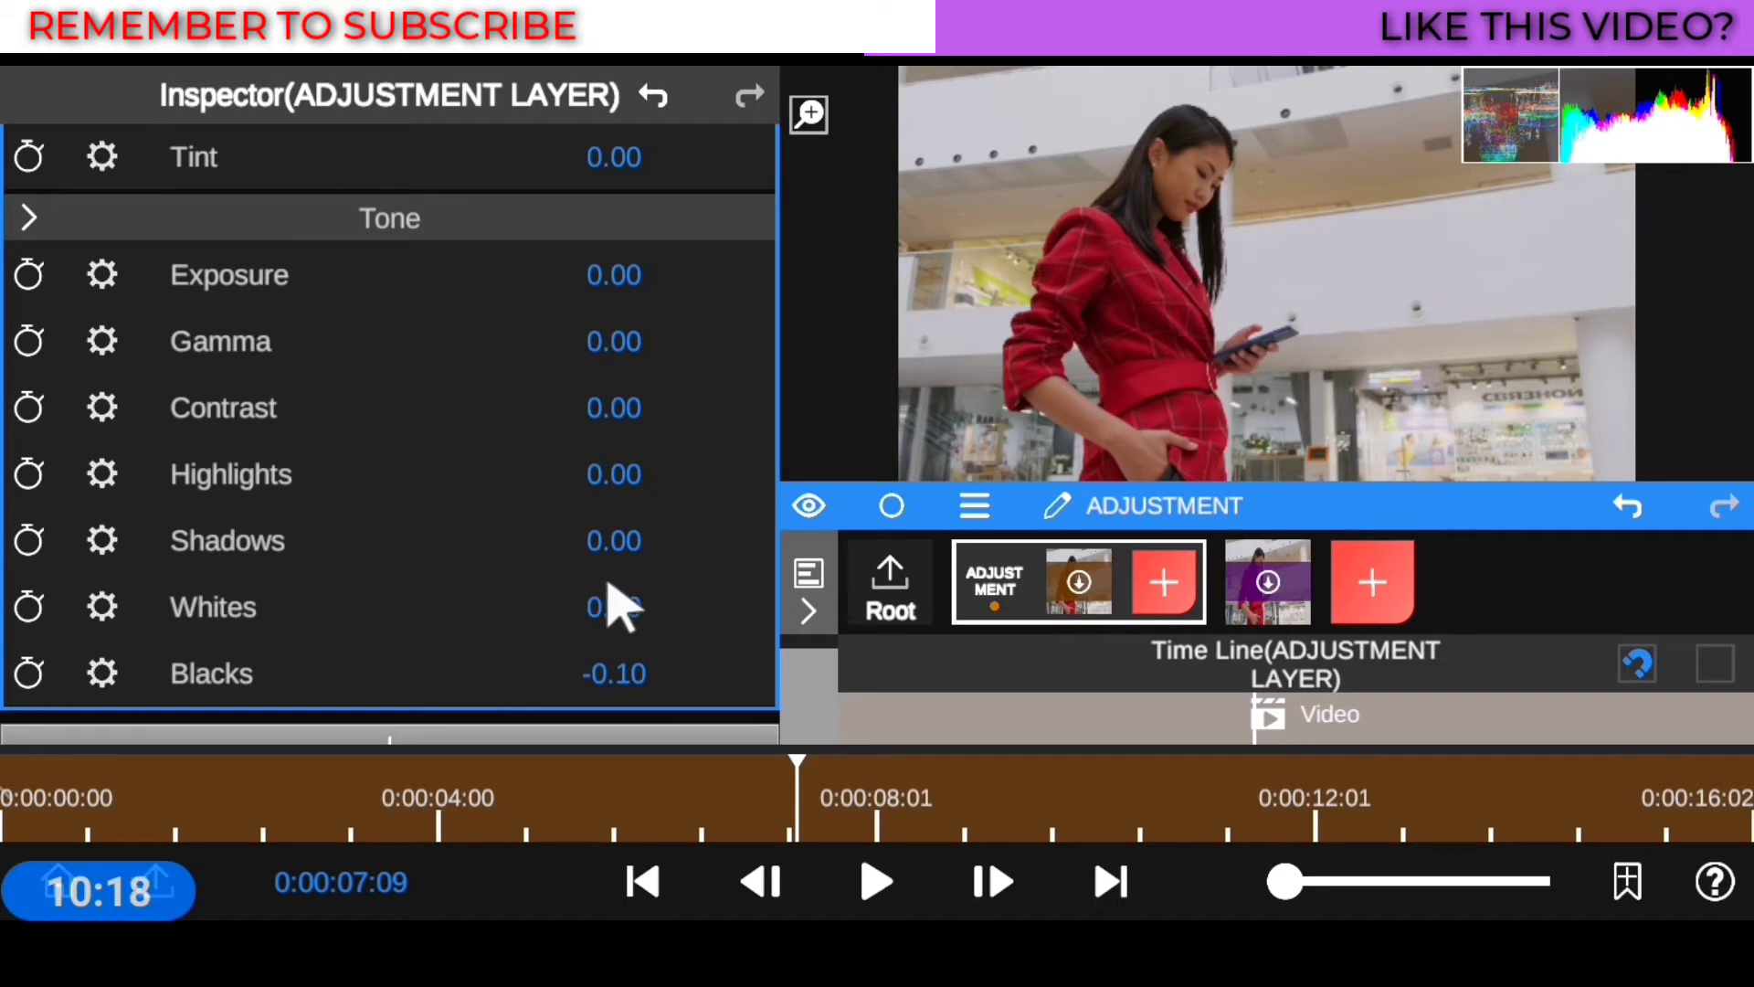
{"action": "scroll", "coordinate": [630, 632], "scroll_direction": "up", "scroll_amount": 10}
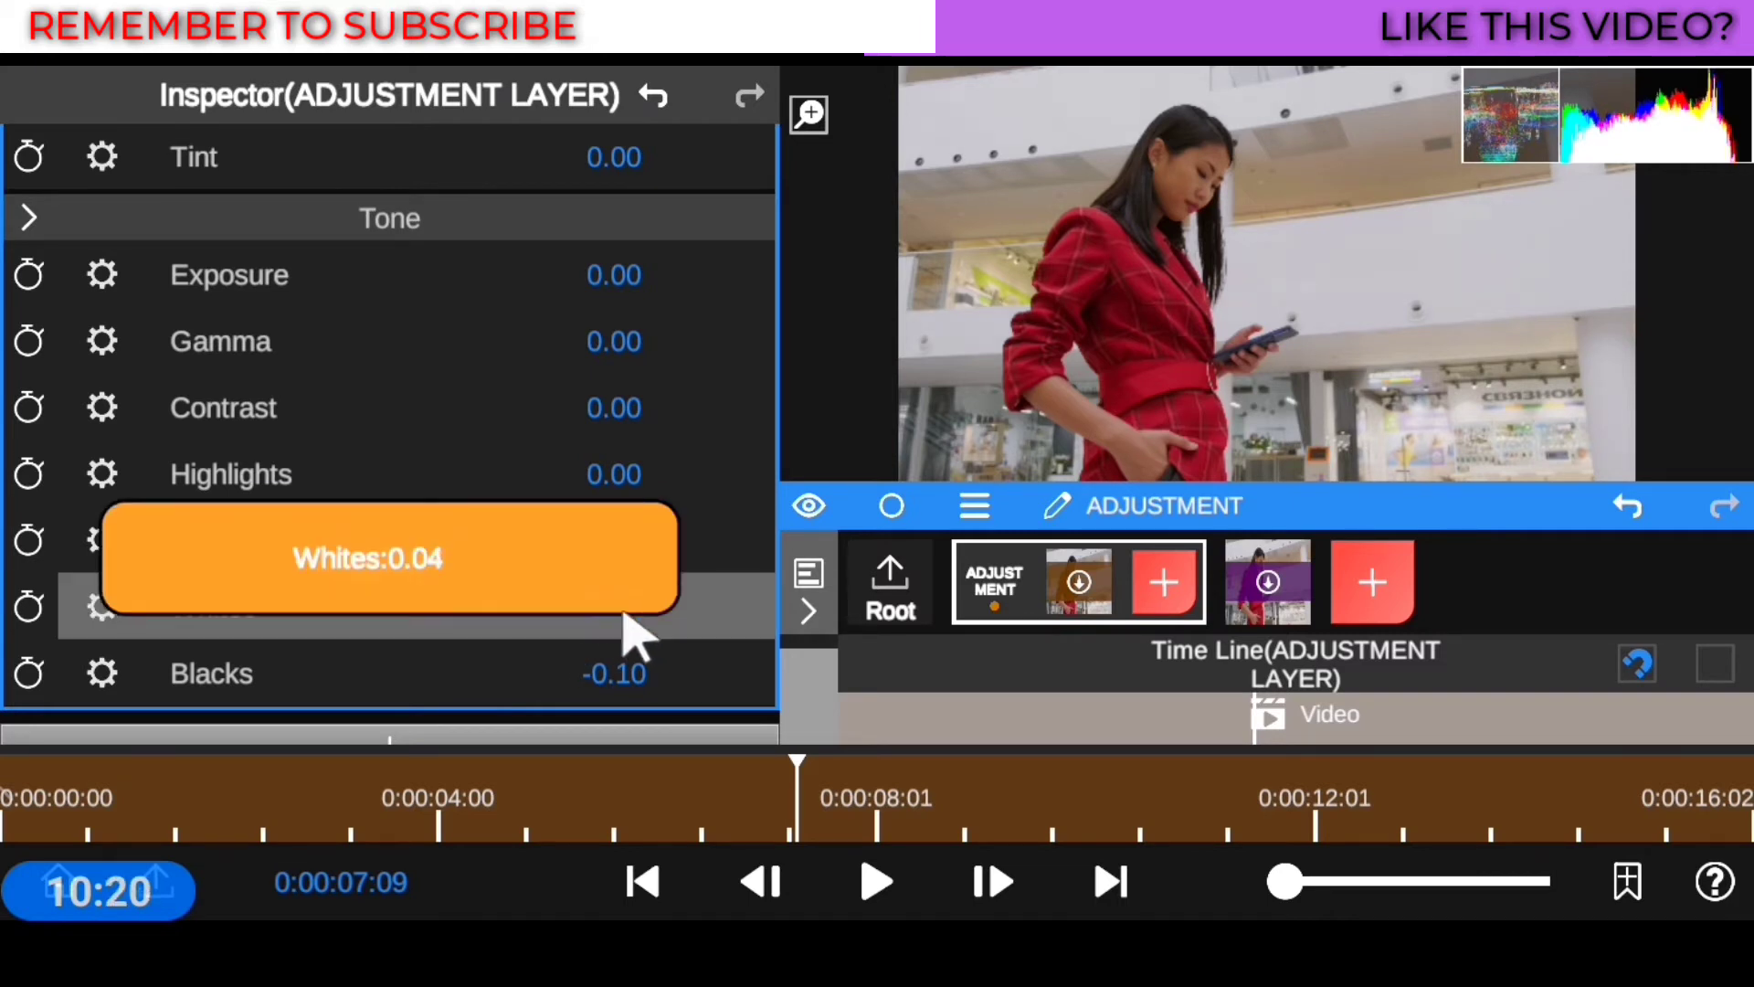
{"action": "scroll", "coordinate": [630, 632], "scroll_direction": "down", "scroll_amount": 10}
{"action": "scroll", "coordinate": [630, 632], "scroll_direction": "down", "scroll_amount": 5}
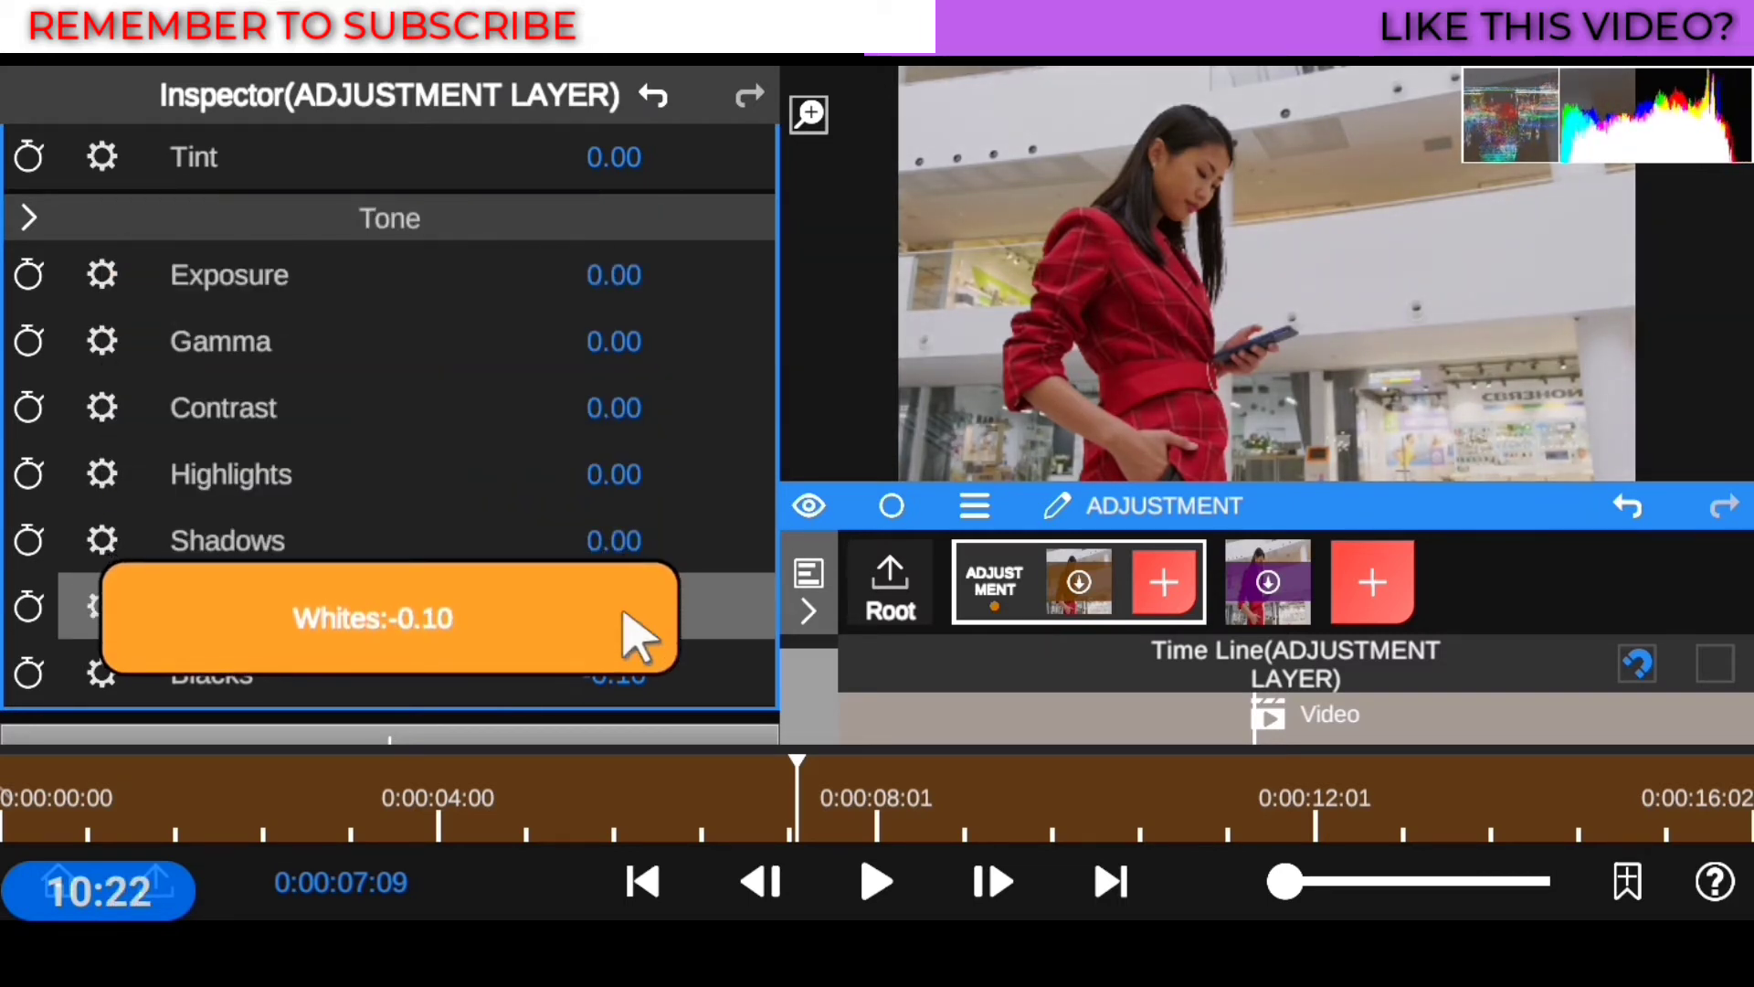
{"action": "scroll", "coordinate": [630, 632], "scroll_direction": "up", "scroll_amount": 2}
{"action": "scroll", "coordinate": [630, 633], "scroll_direction": "up", "scroll_amount": 5}
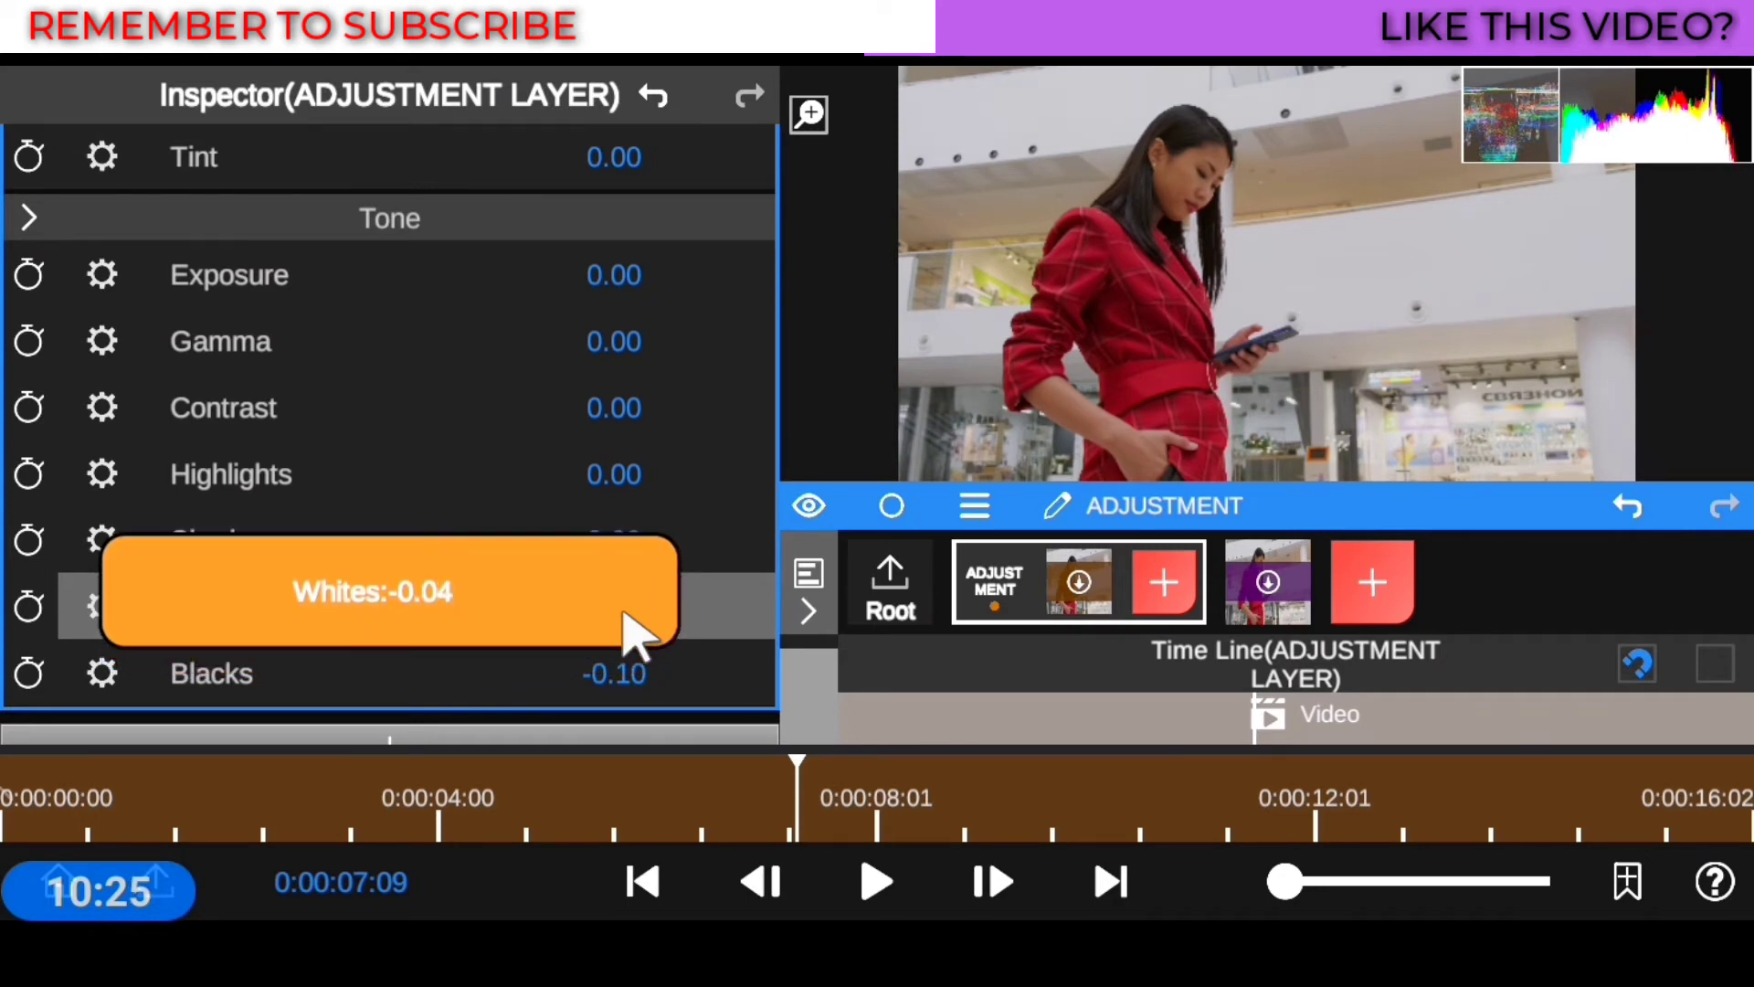
{"action": "scroll", "coordinate": [630, 632], "scroll_direction": "up", "scroll_amount": 3}
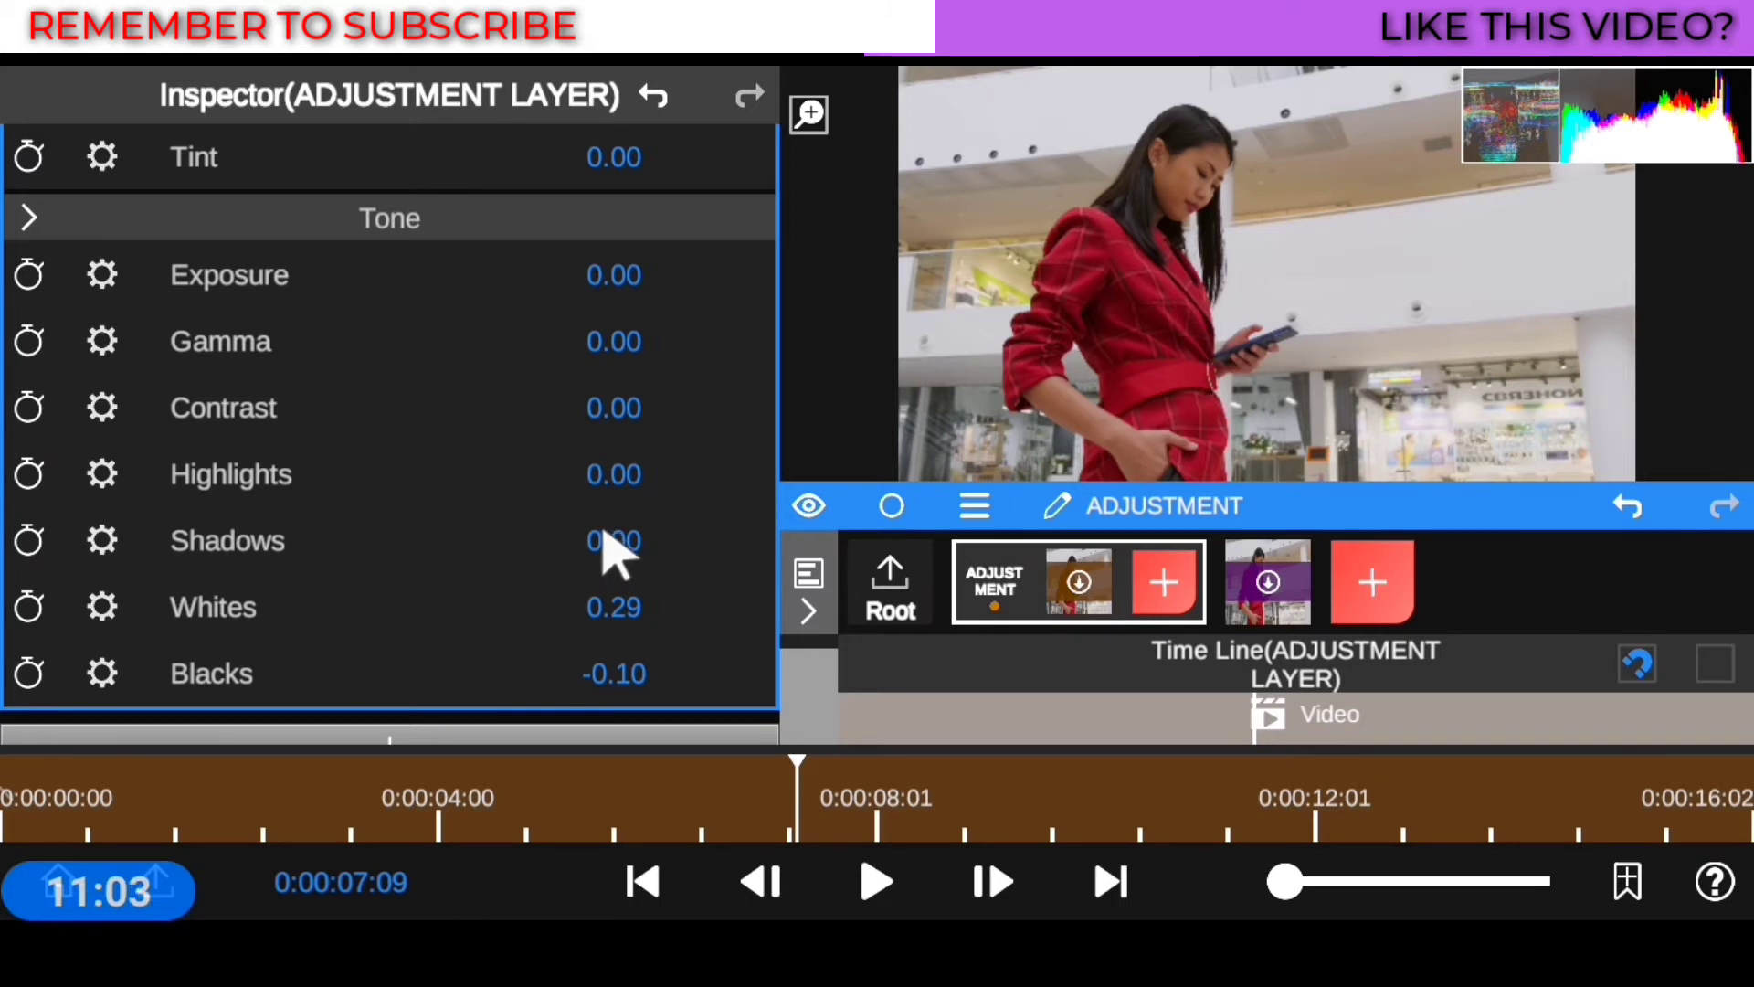
Step: Bring the Tone Shadows down to -0.50 and Highlights to -0.43
{"action": "scroll", "coordinate": [614, 549], "scroll_direction": "down", "scroll_amount": 6}
{"action": "scroll", "coordinate": [614, 548], "scroll_direction": "up", "scroll_amount": 2}
{"action": "scroll", "coordinate": [614, 548], "scroll_direction": "down", "scroll_amount": 1}
{"action": "scroll", "coordinate": [614, 548], "scroll_direction": "up", "scroll_amount": 3}
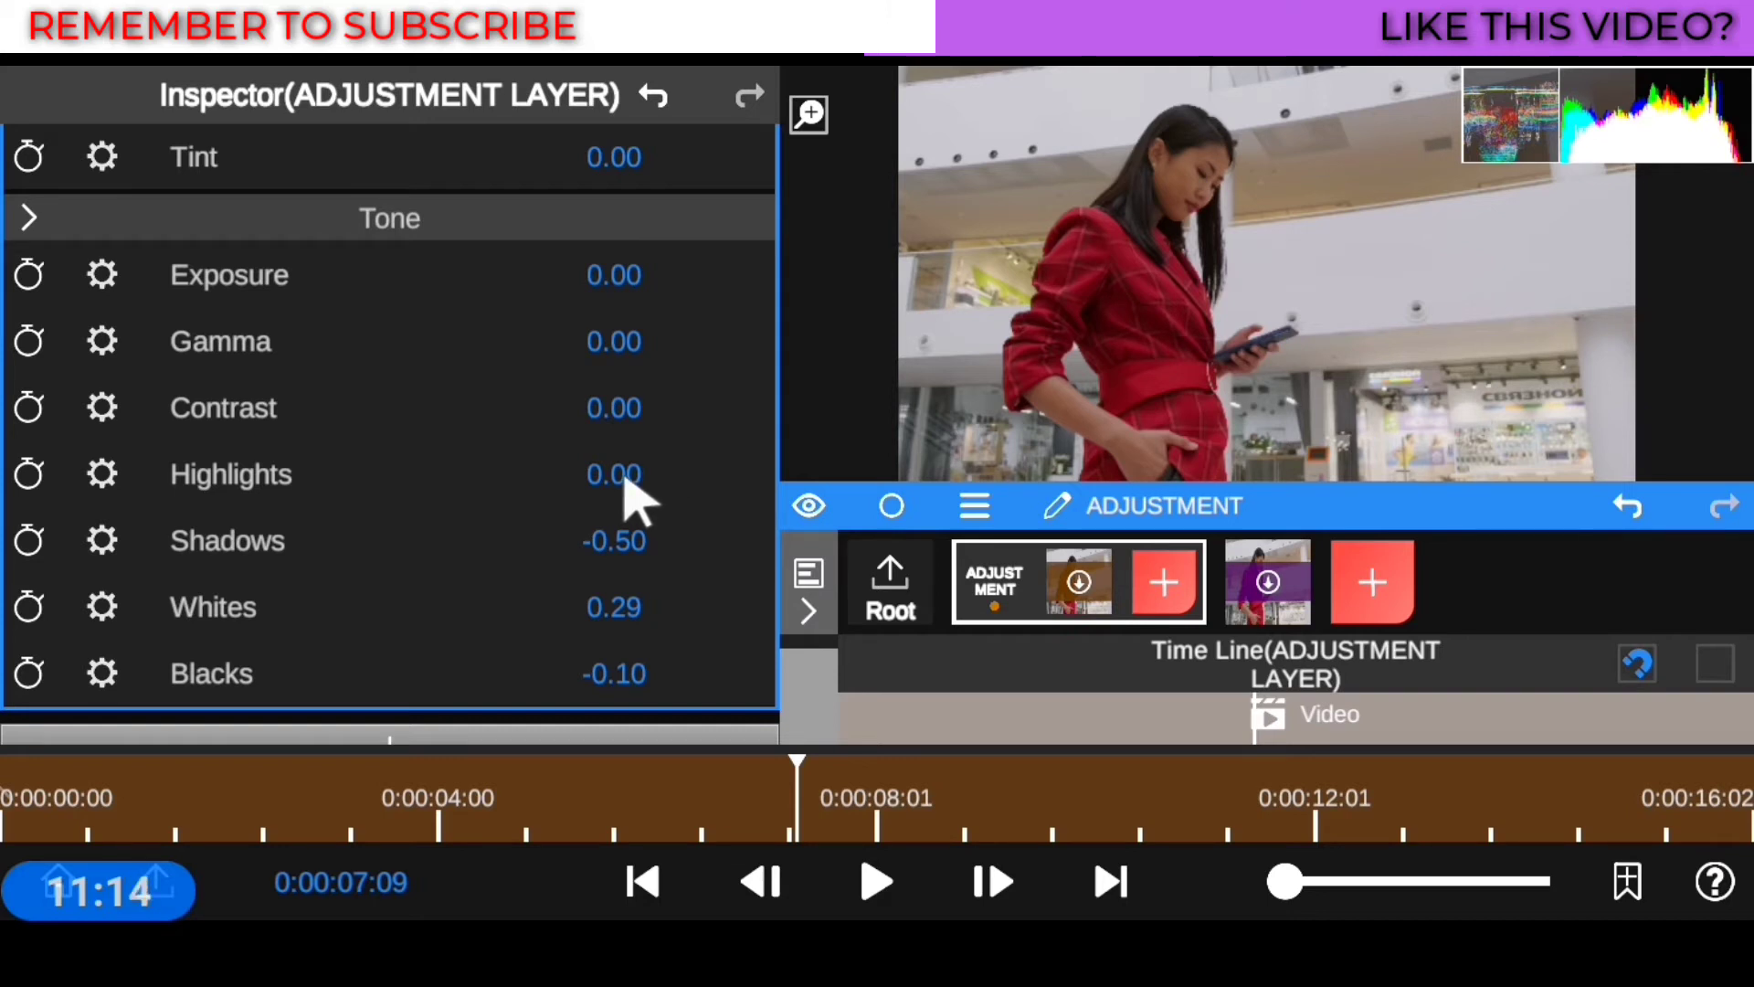
{"action": "scroll", "coordinate": [625, 481], "scroll_direction": "down", "scroll_amount": 1}
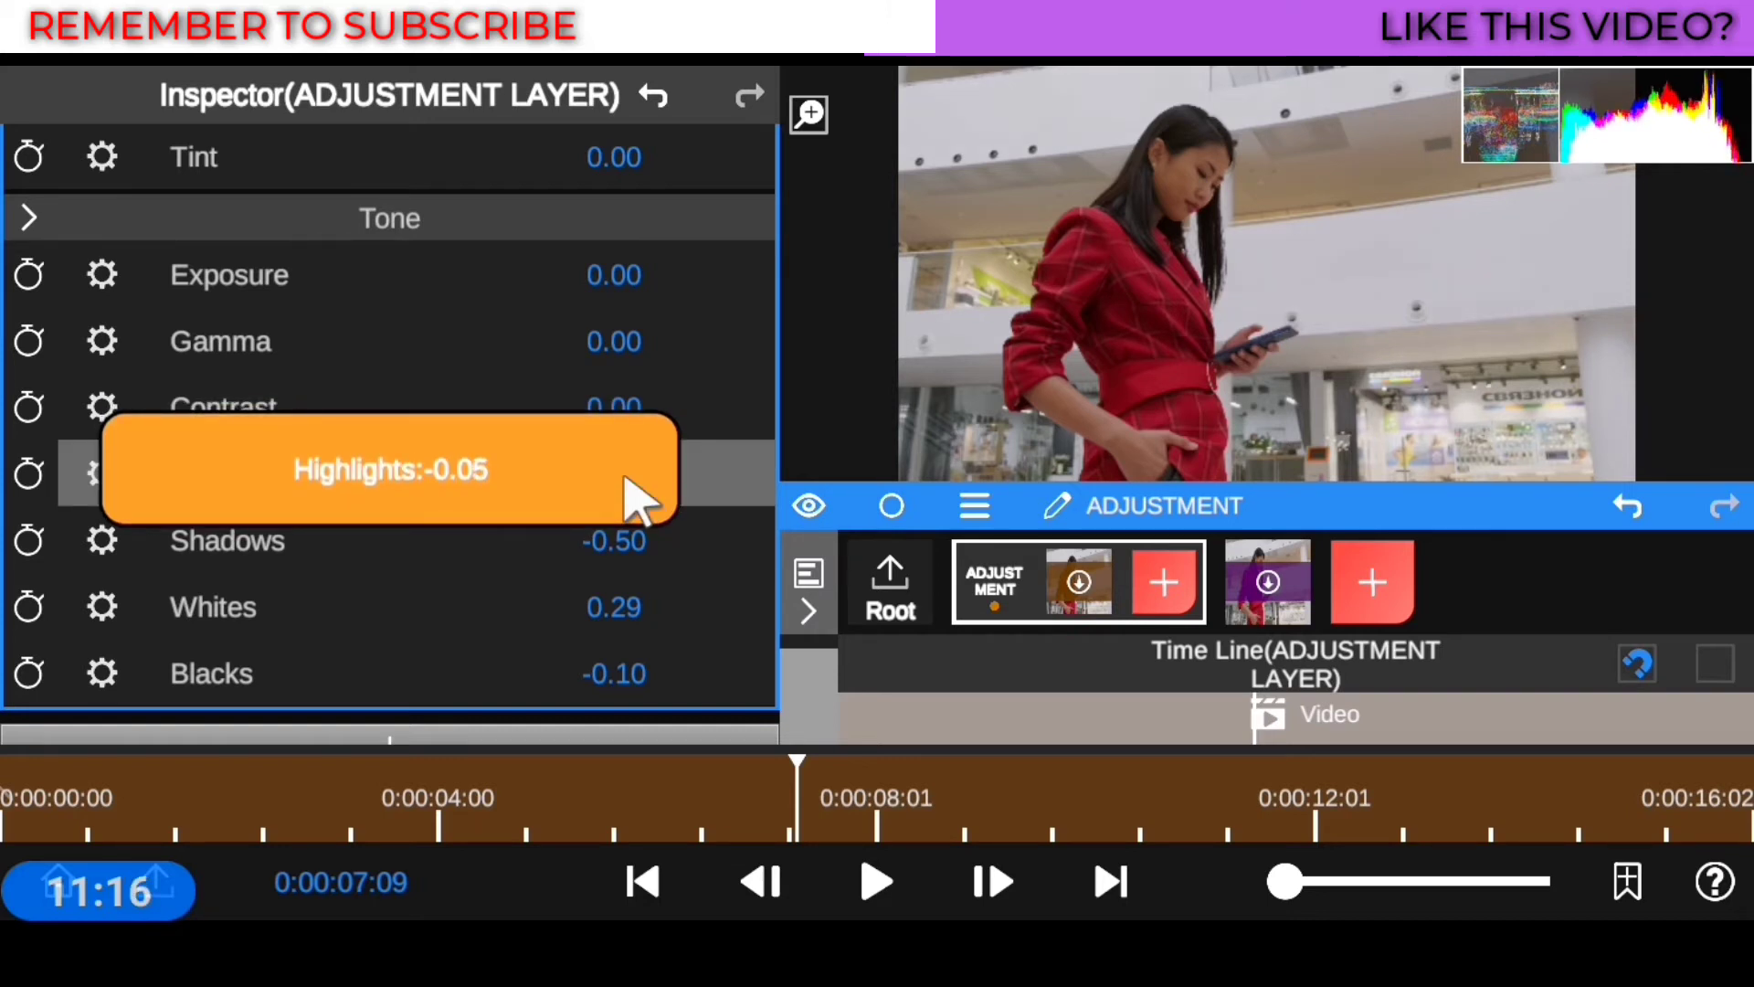
{"action": "scroll", "coordinate": [625, 481], "scroll_direction": "down", "scroll_amount": 1}
{"action": "scroll", "coordinate": [626, 480], "scroll_direction": "up", "scroll_amount": 3}
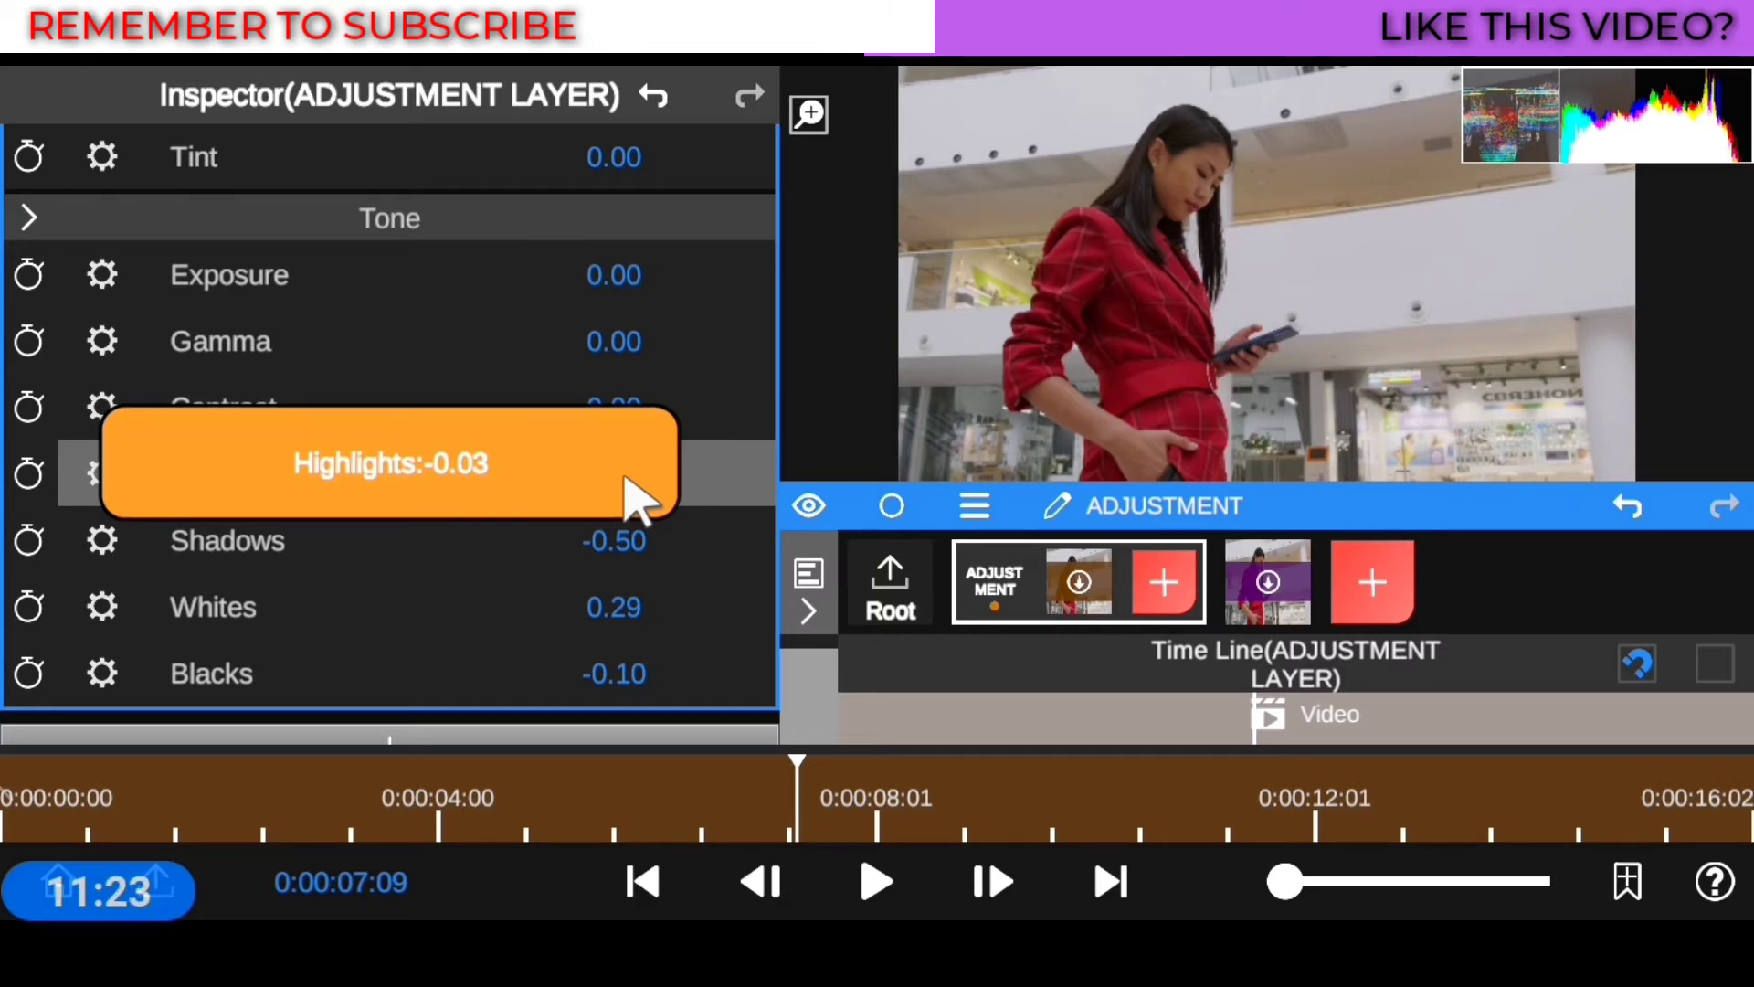
{"action": "scroll", "coordinate": [630, 494], "scroll_direction": "down", "scroll_amount": 8}
{"action": "scroll", "coordinate": [630, 493], "scroll_direction": "down", "scroll_amount": 2}
{"action": "scroll", "coordinate": [630, 493], "scroll_direction": "up", "scroll_amount": 2}
{"action": "scroll", "coordinate": [630, 493], "scroll_direction": "down", "scroll_amount": 1}
{"action": "scroll", "coordinate": [630, 493], "scroll_direction": "down", "scroll_amount": 4}
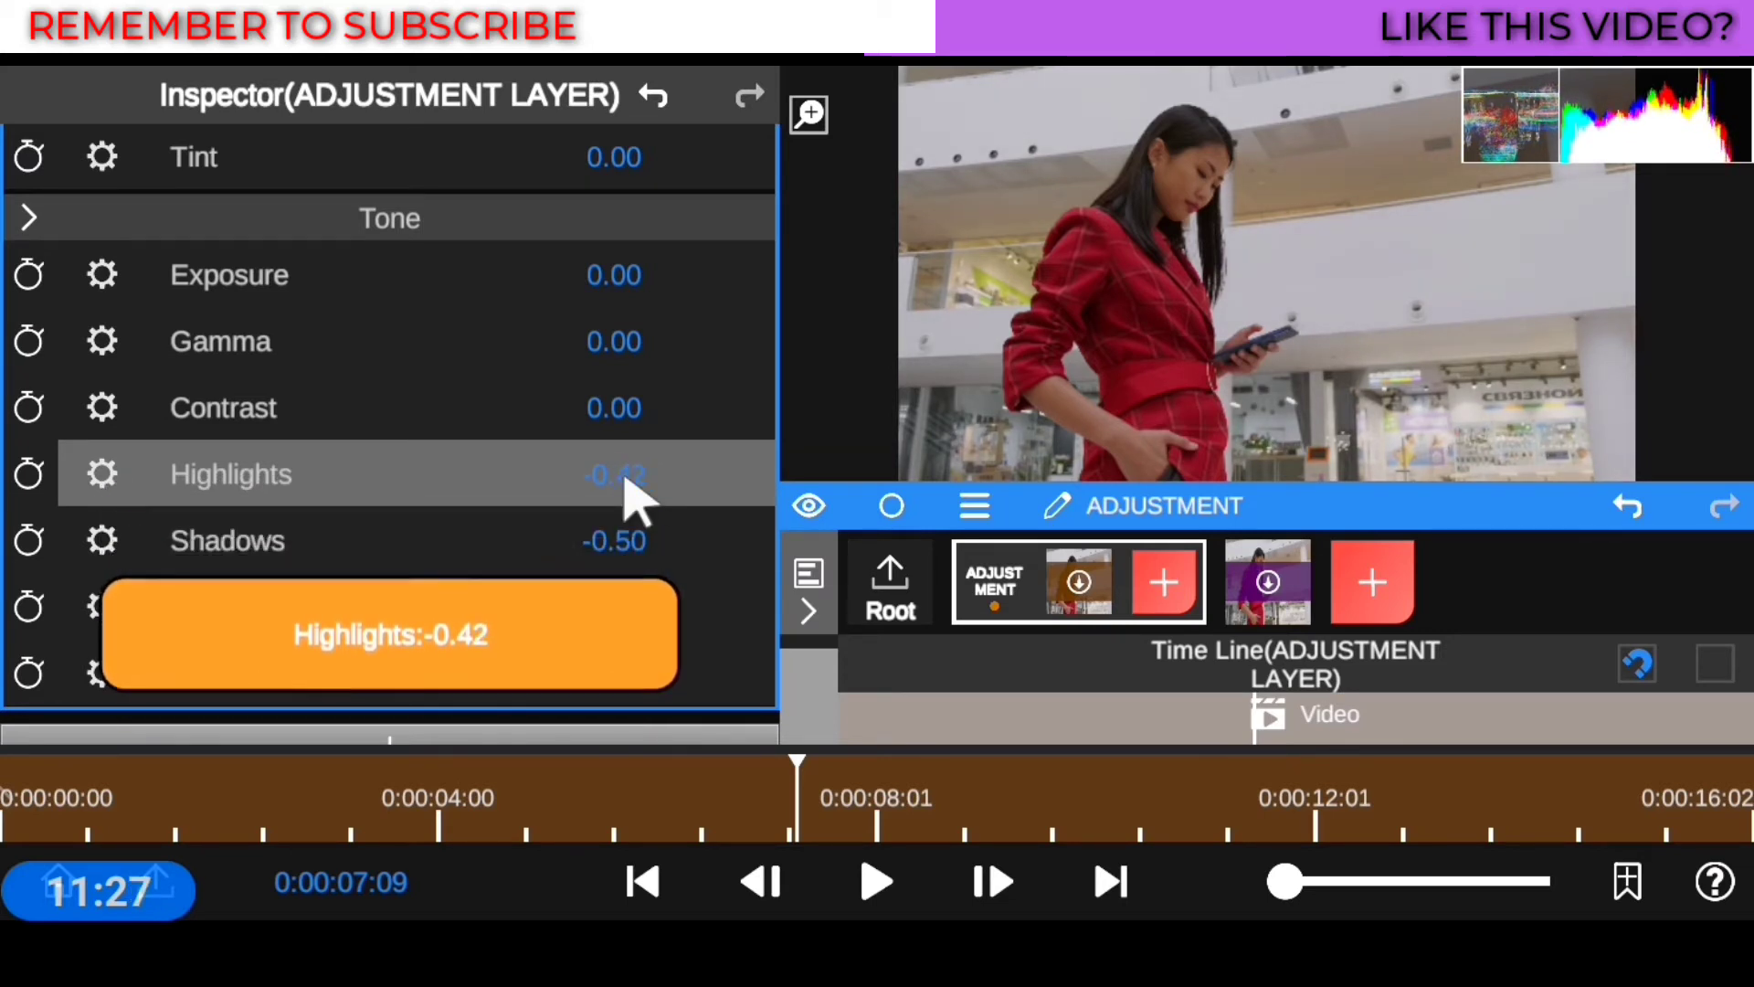
{"action": "scroll", "coordinate": [631, 494], "scroll_direction": "up", "scroll_amount": 2}
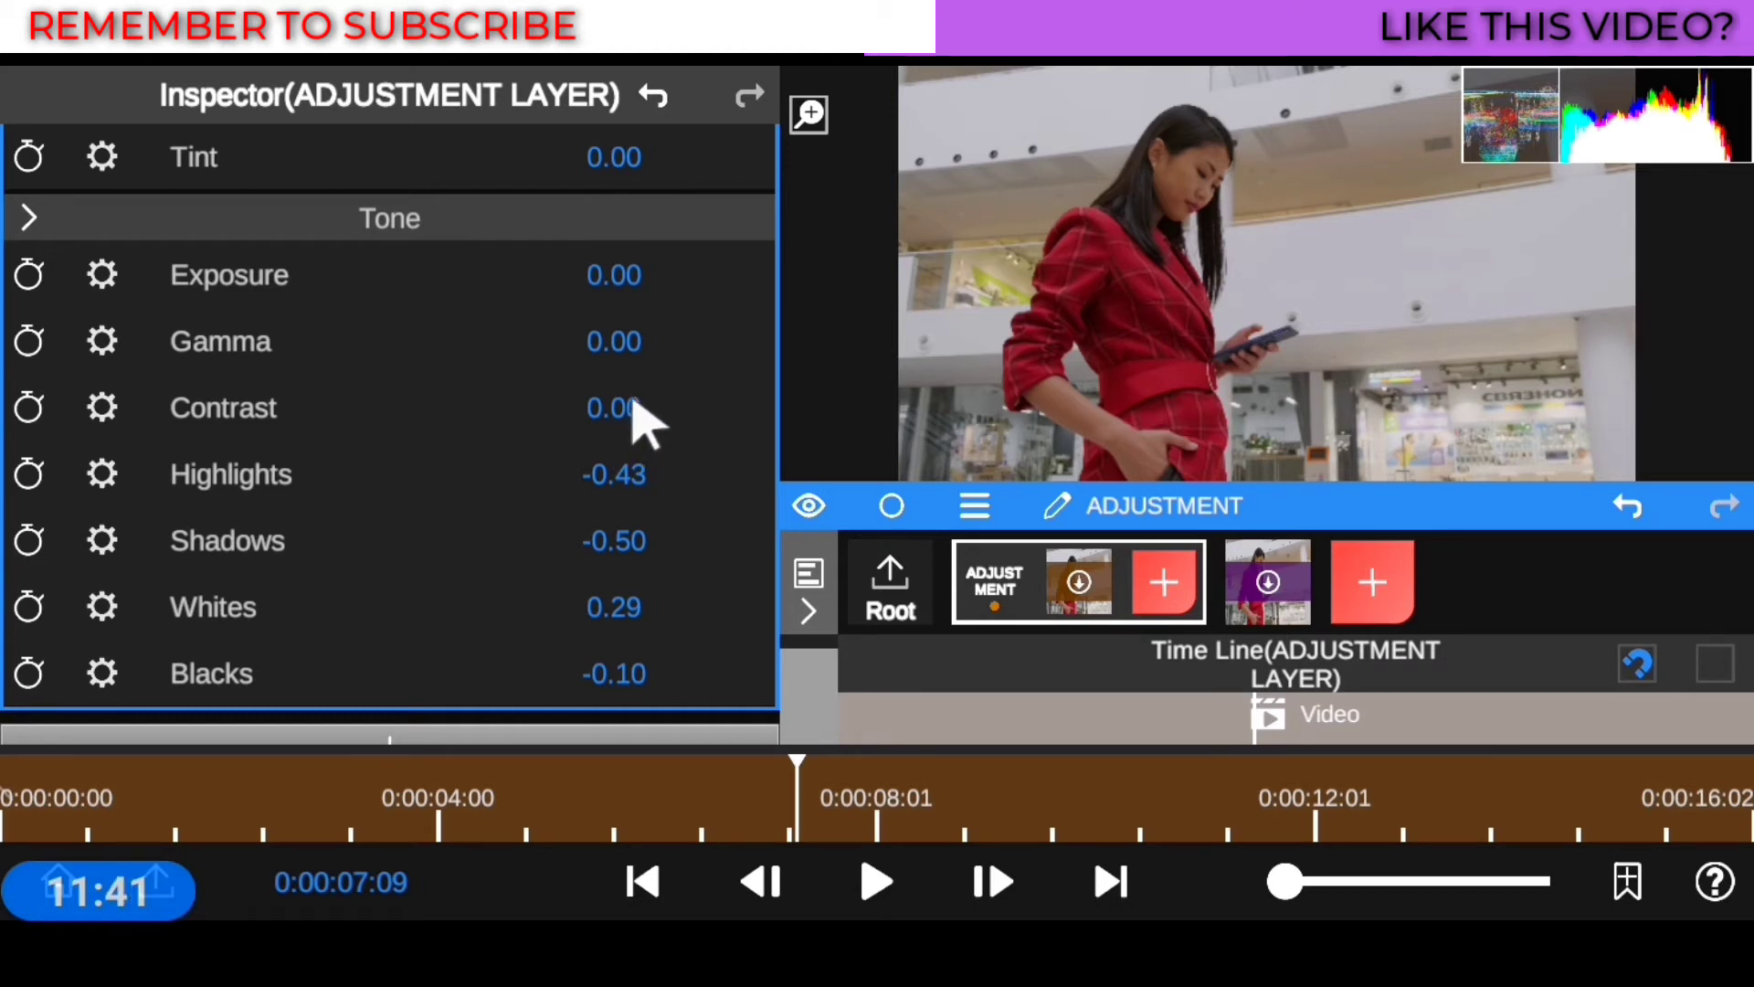
Step: Set Contrast to -0.53, Gamma to -0.10 and Exposure to -0.20 in the Tone section
{"action": "left_click_drag", "start_coordinate": [631, 425], "coordinate": [626, 408]}
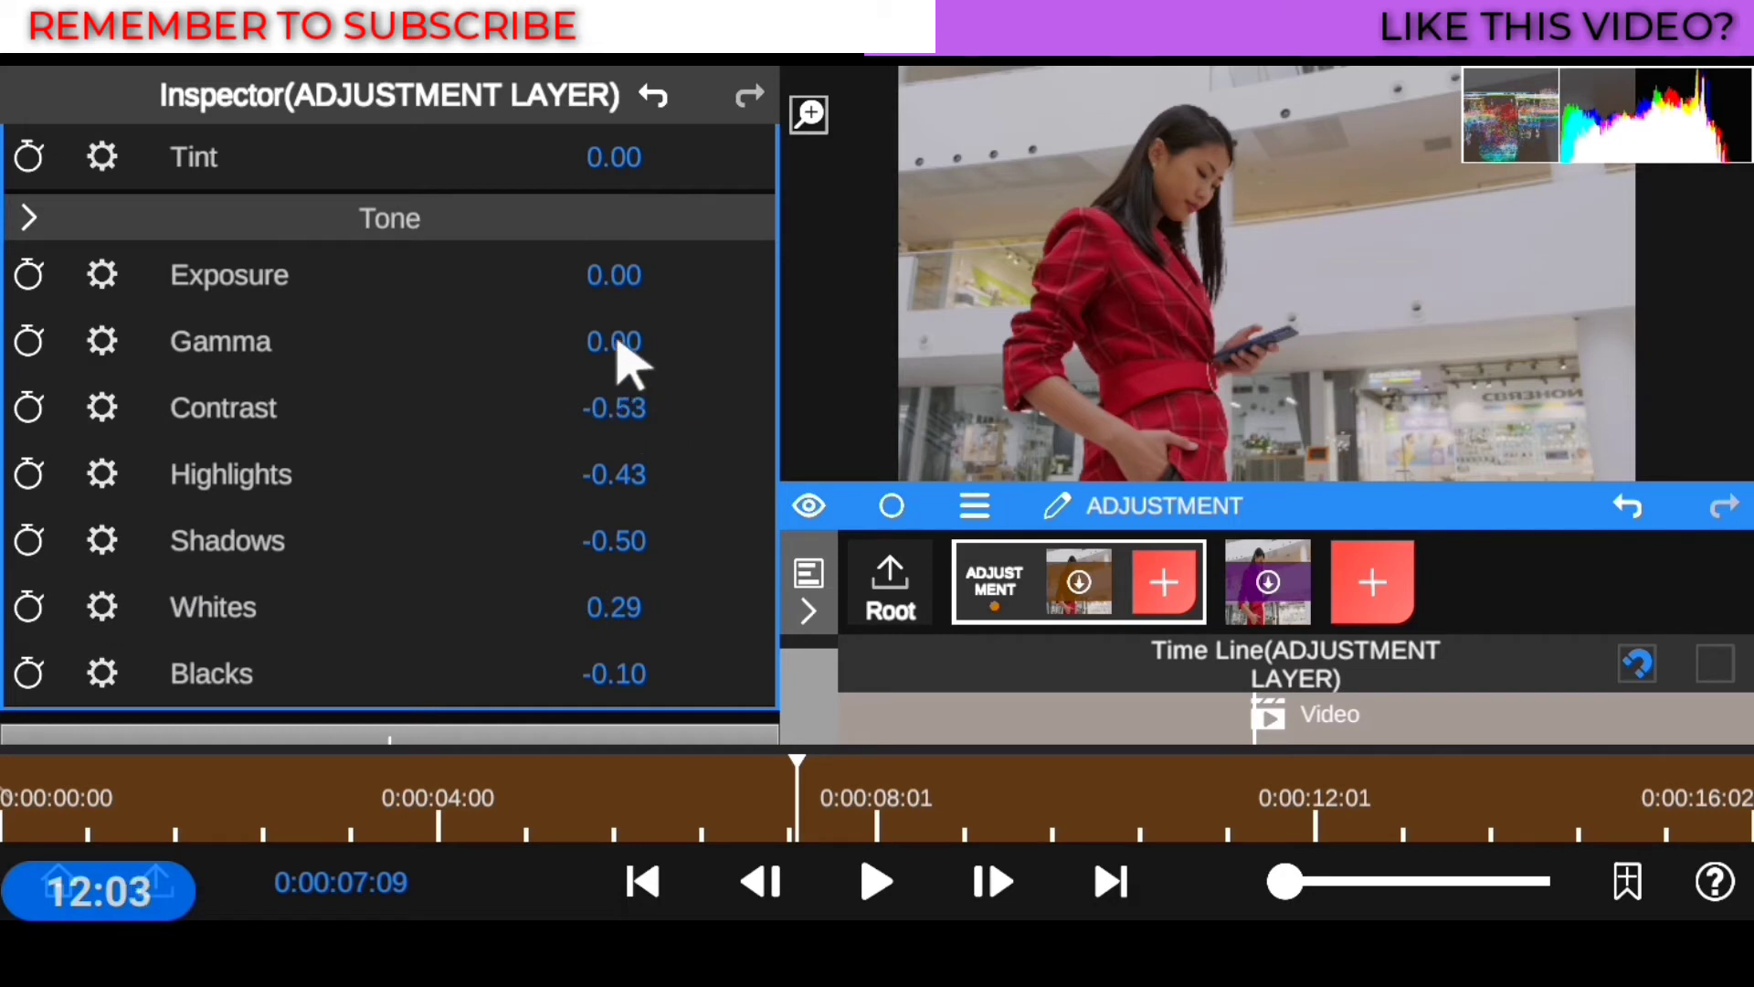
{"action": "left_click_drag", "start_coordinate": [600, 357], "coordinate": [602, 359]}
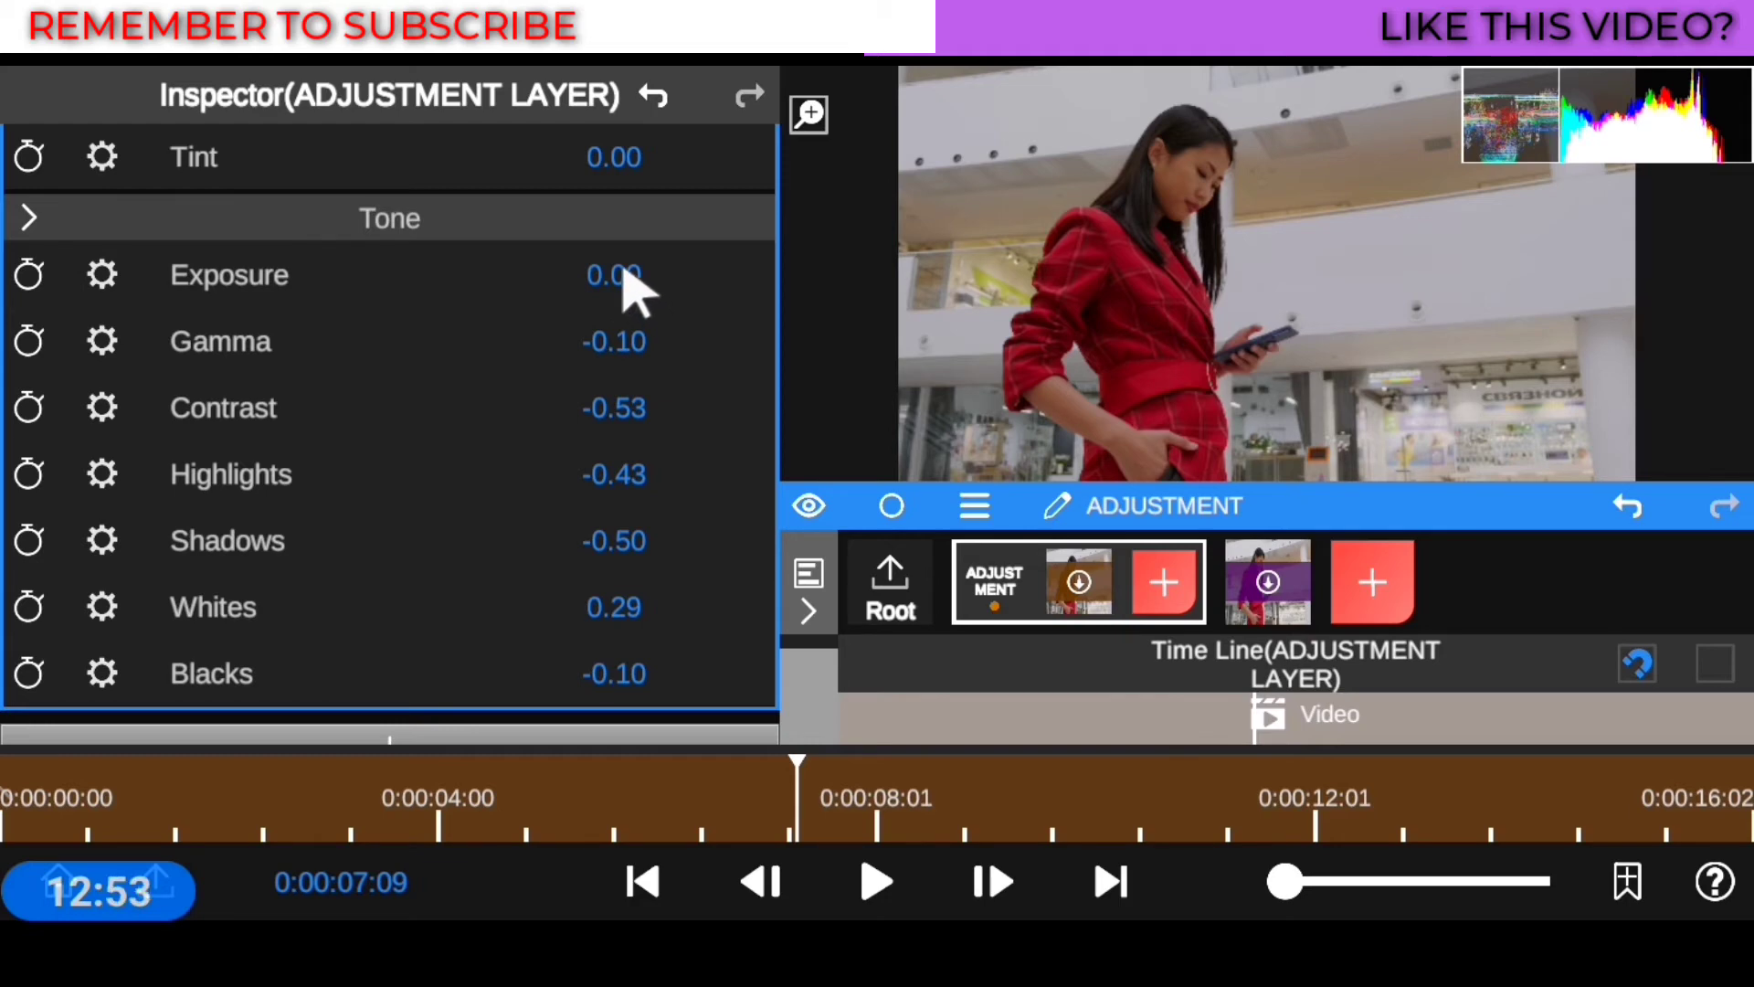
{"action": "mouse_move", "coordinate": [630, 288]}
{"action": "left_mouse_down"}
{"action": "mouse_move", "coordinate": [630, 160]}
{"action": "mouse_move", "coordinate": [630, 640]}
{"action": "mouse_move", "coordinate": [630, 254]}
{"action": "mouse_move", "coordinate": [624, 270]}
{"action": "left_mouse_up"}
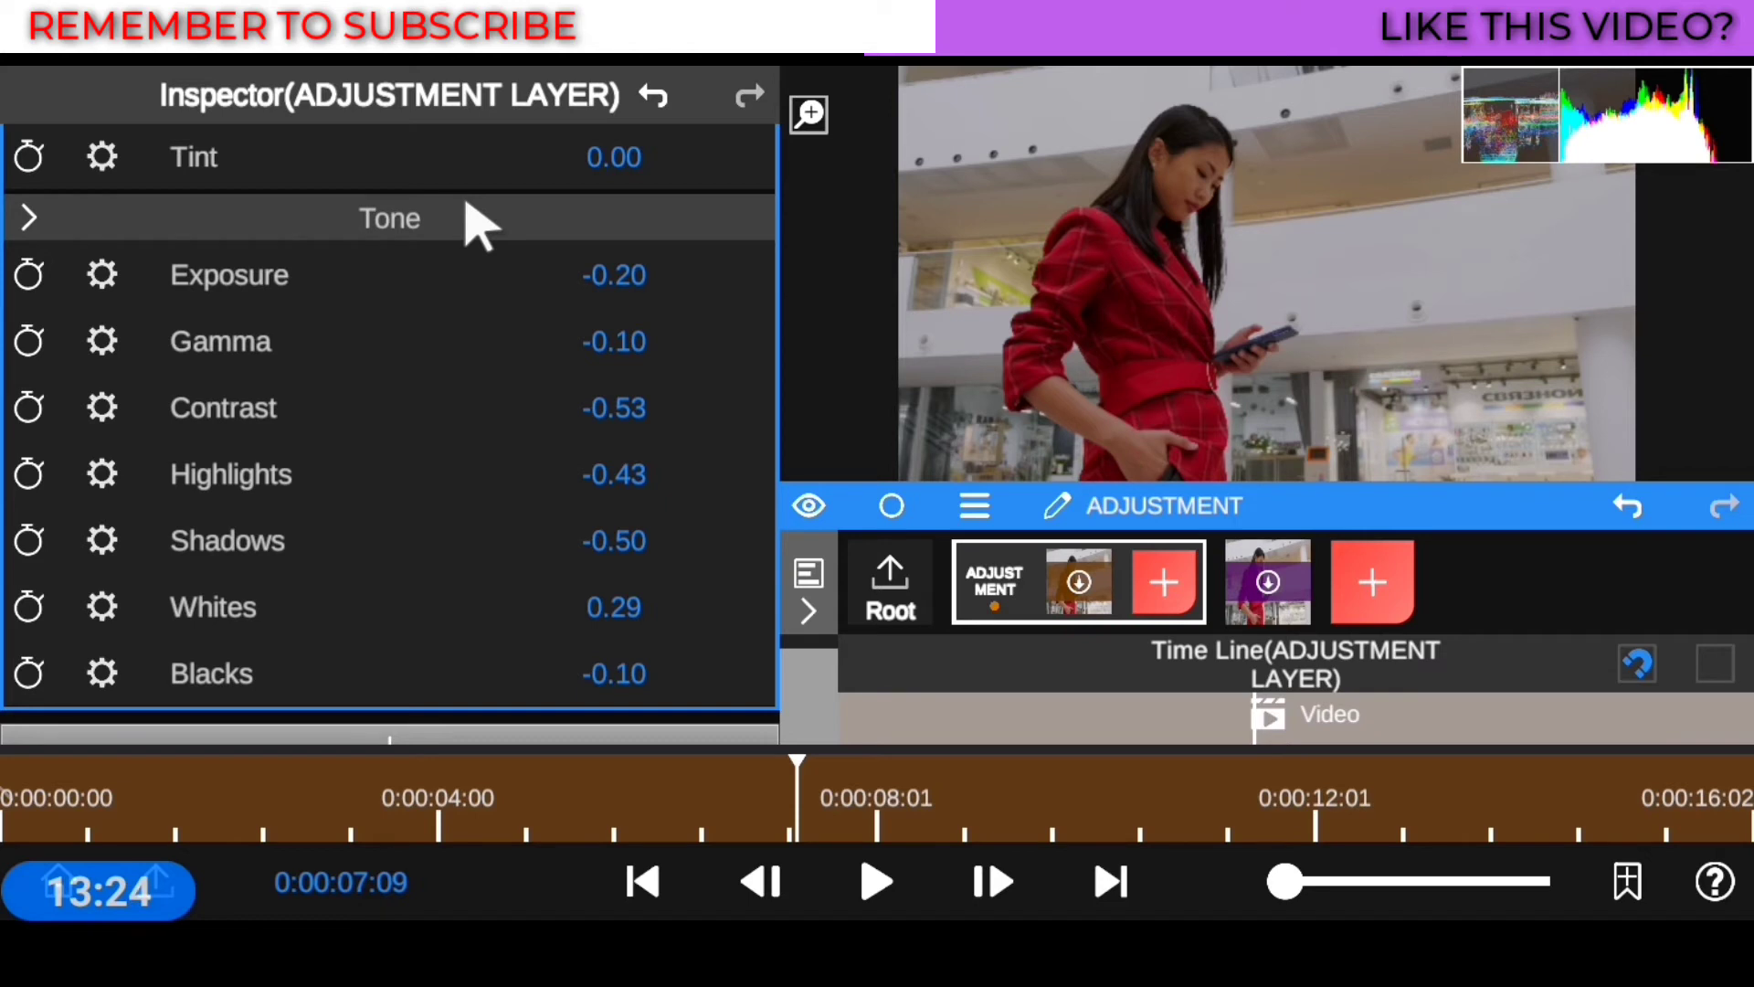
Step: Drag the White Balance Temperature down to -0.42, leaving Tint at 0.00
{"action": "scroll", "coordinate": [478, 223], "scroll_direction": "up", "scroll_amount": 5}
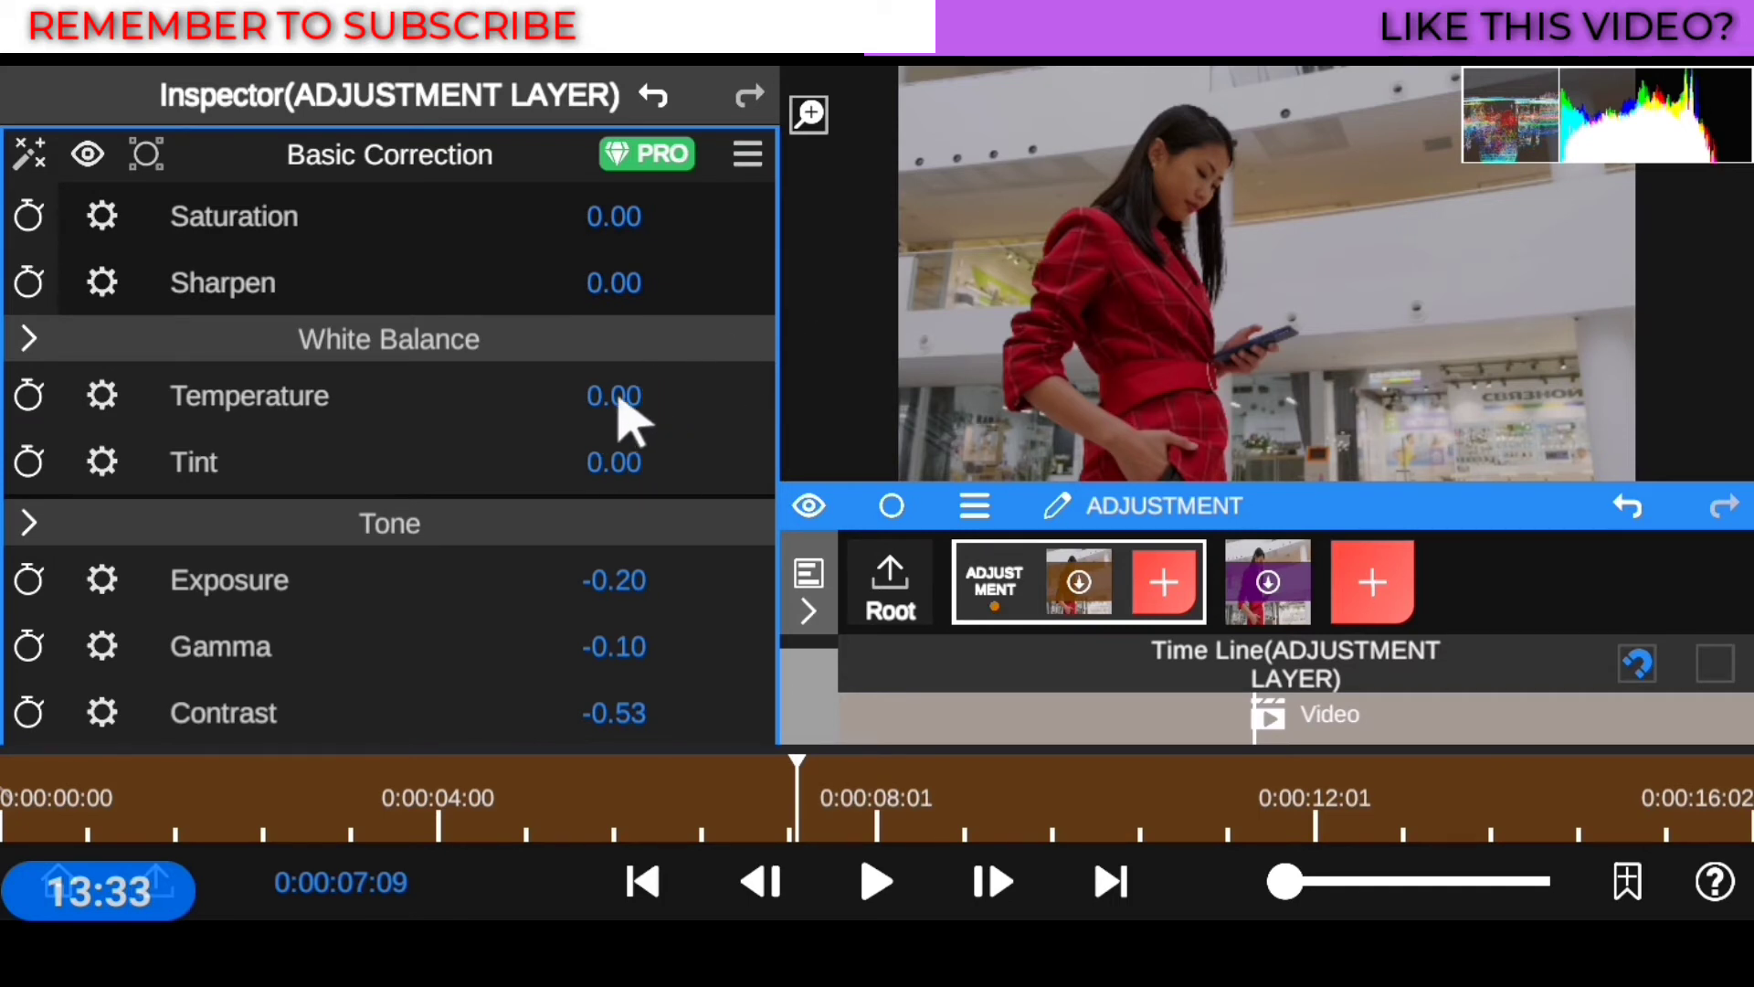
{"action": "left_click_drag", "start_coordinate": [614, 422], "coordinate": [621, 425]}
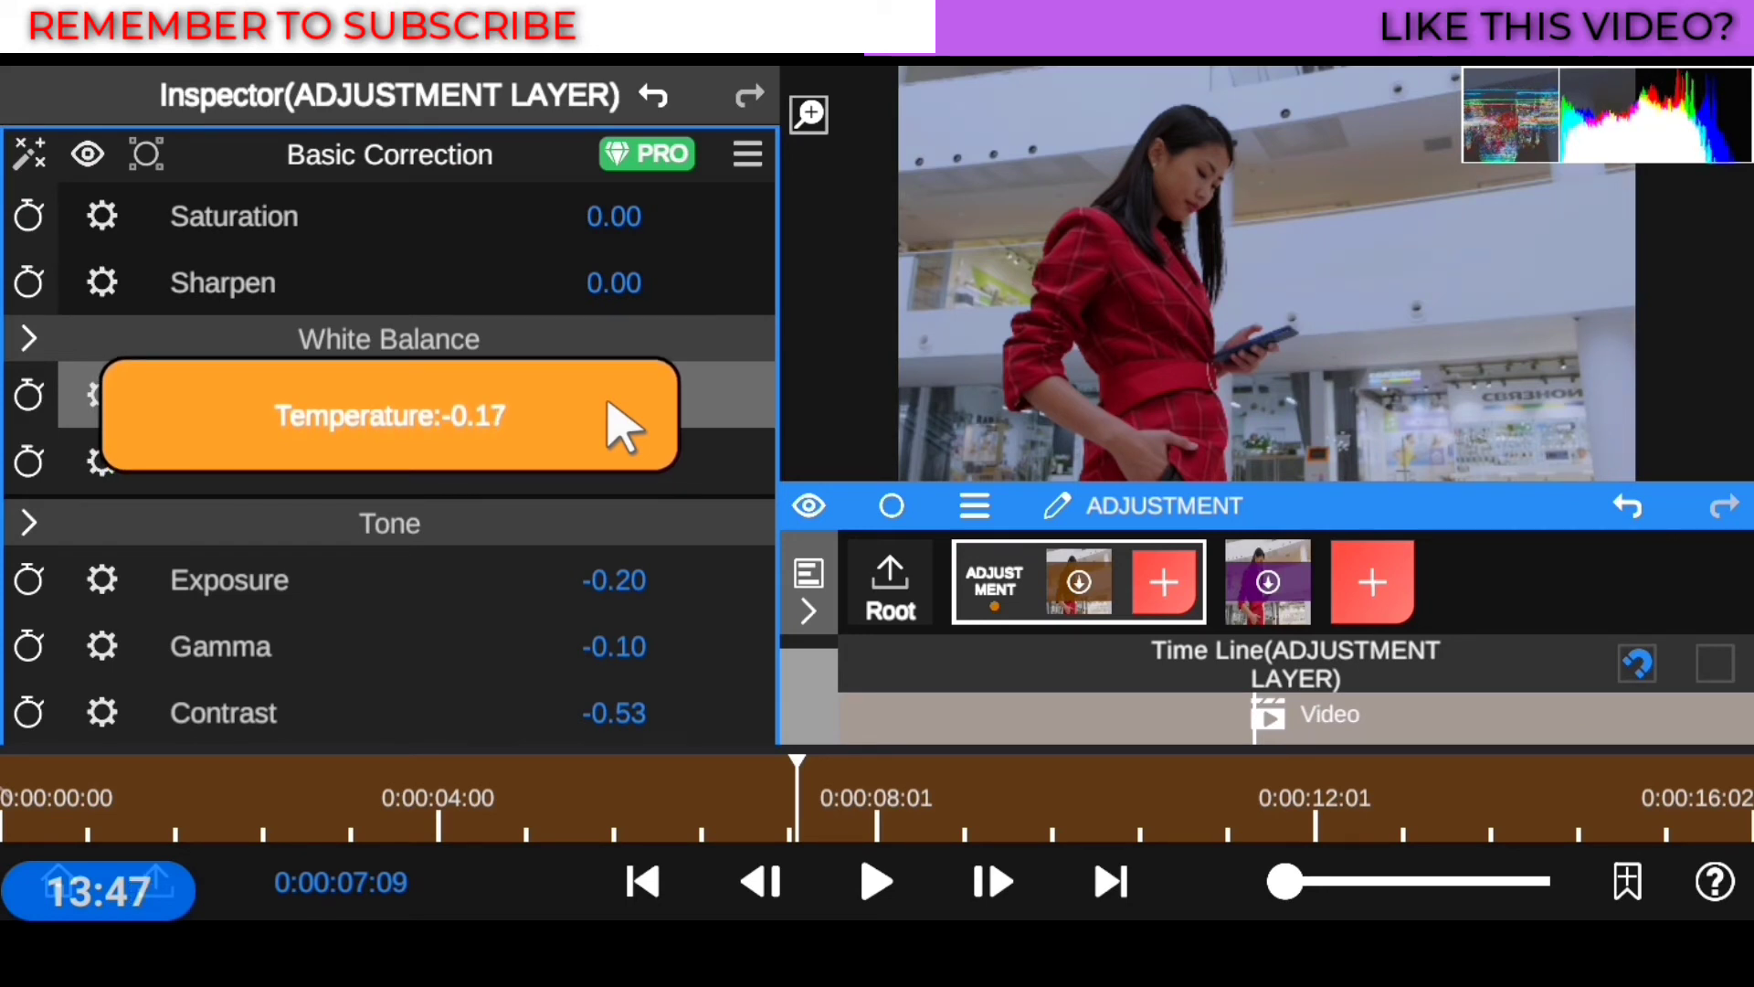
{"action": "left_click_drag", "start_coordinate": [621, 426], "coordinate": [621, 426]}
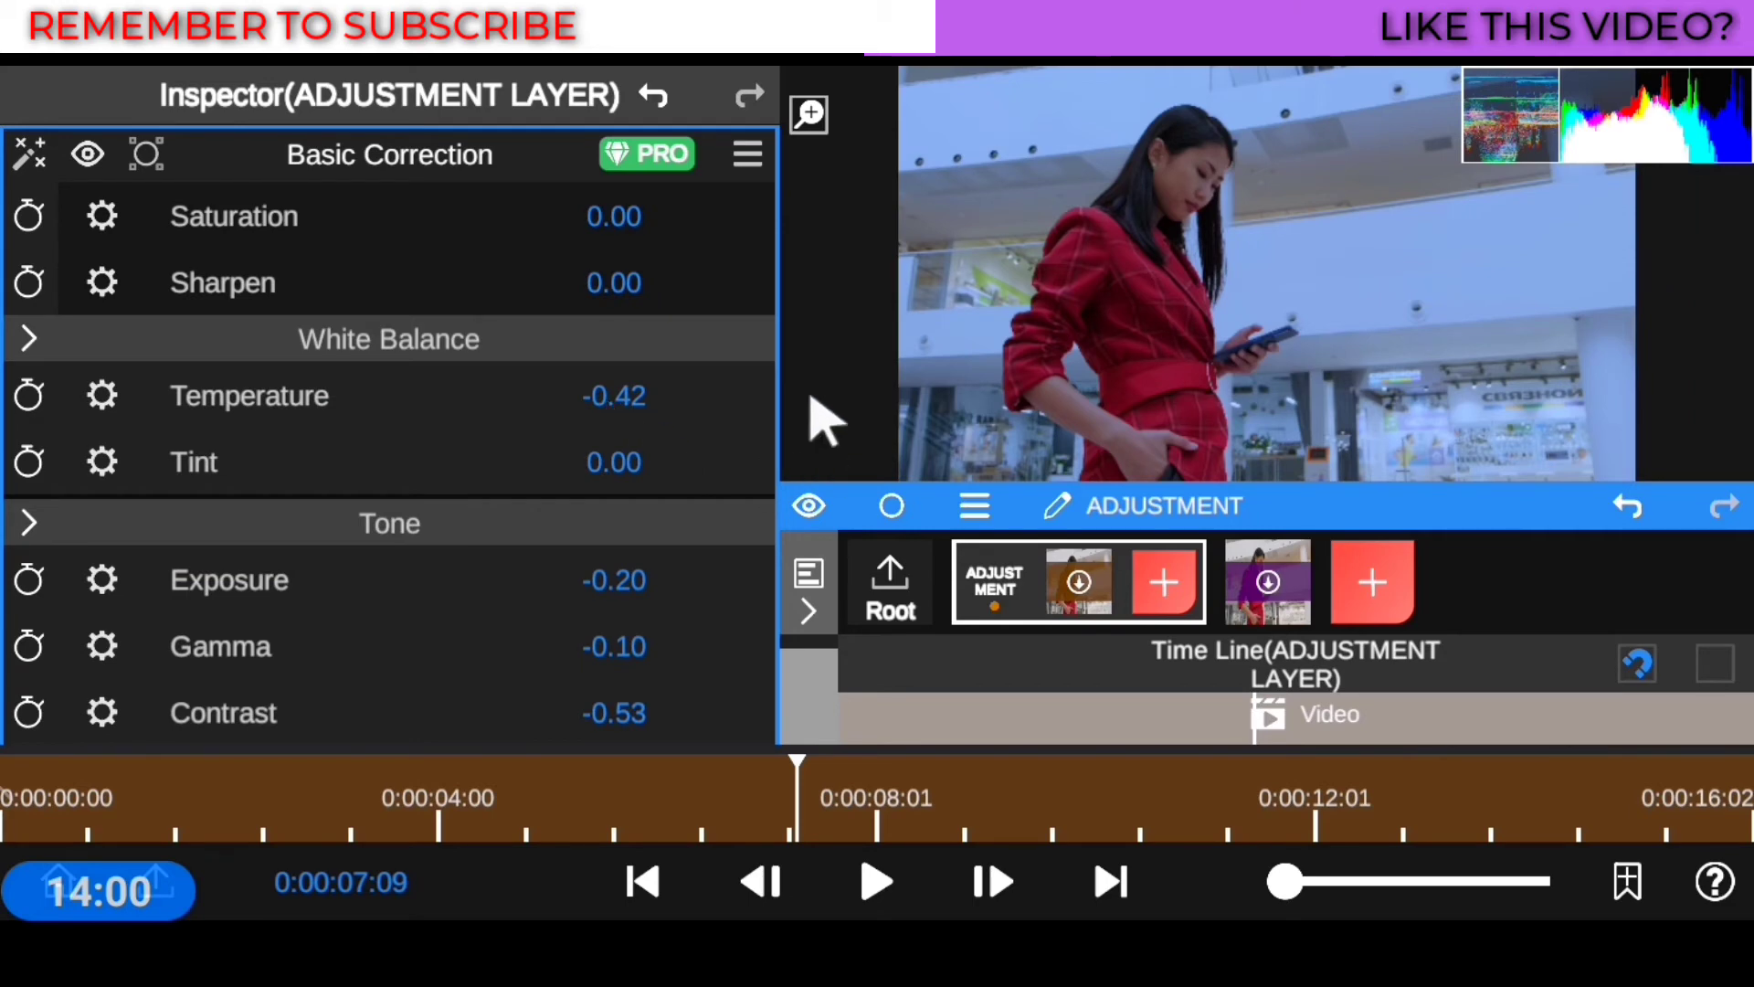
{"action": "left_click", "coordinate": [1279, 589]}
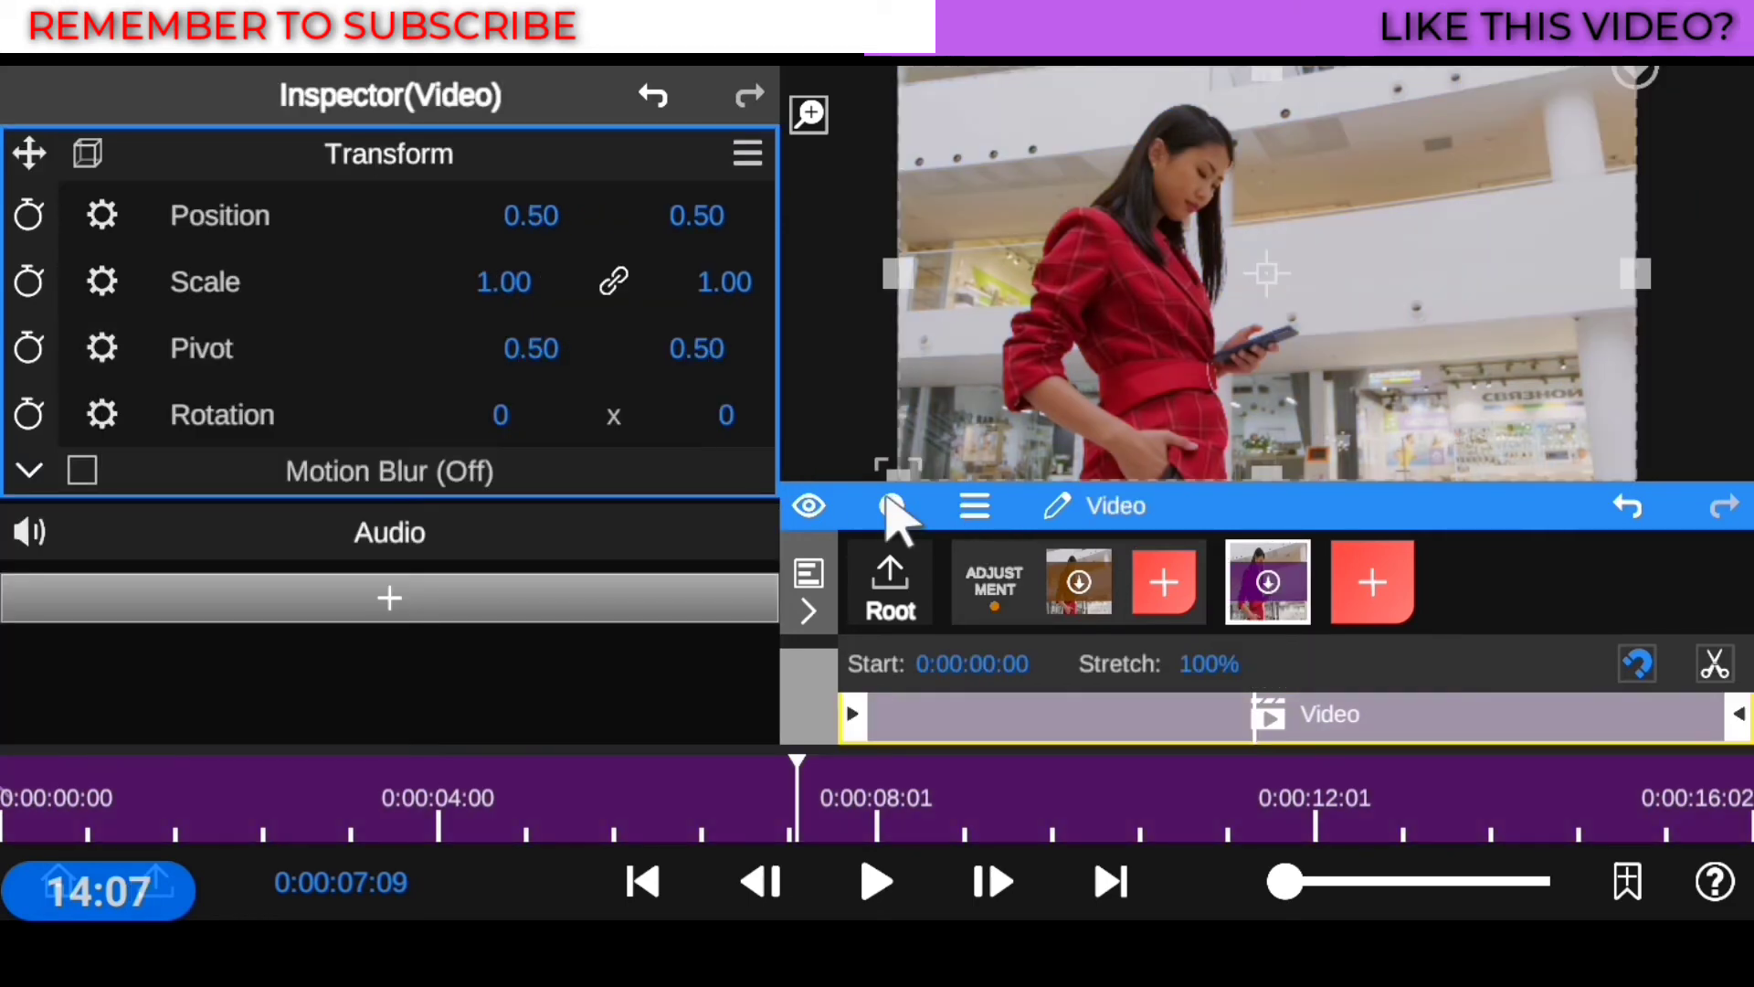
{"action": "left_click", "coordinate": [891, 505]}
{"action": "left_click", "coordinate": [892, 505]}
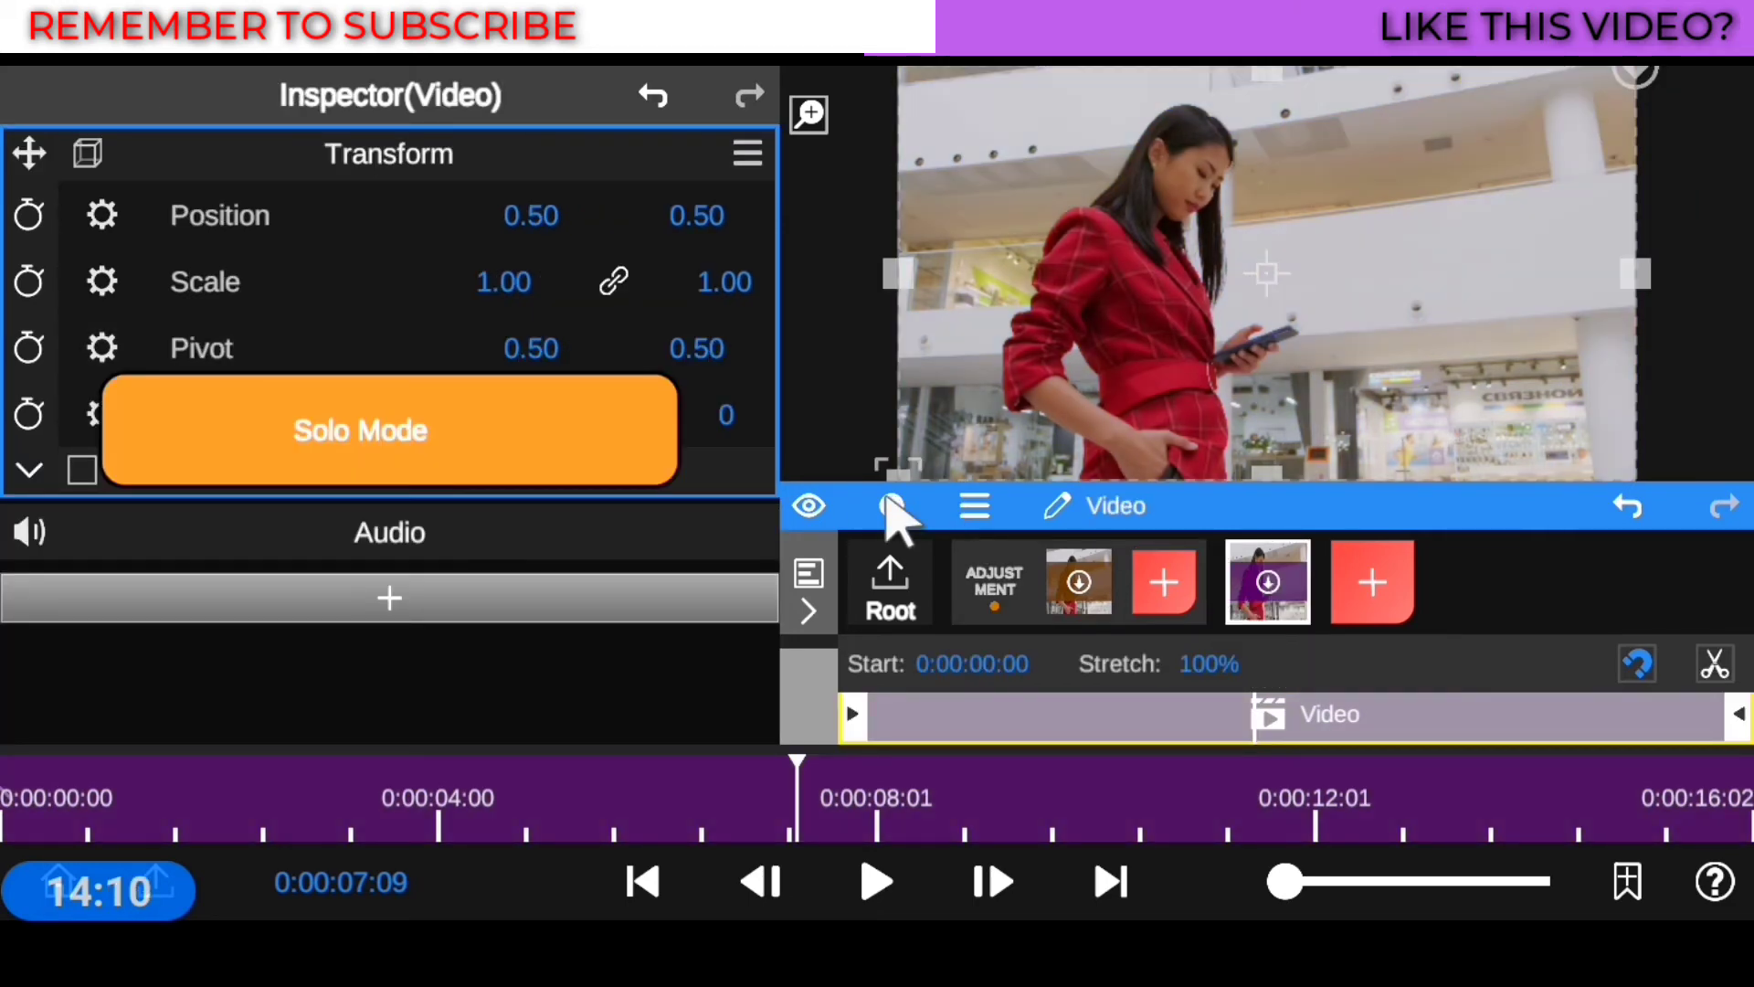
{"action": "left_click", "coordinate": [892, 505]}
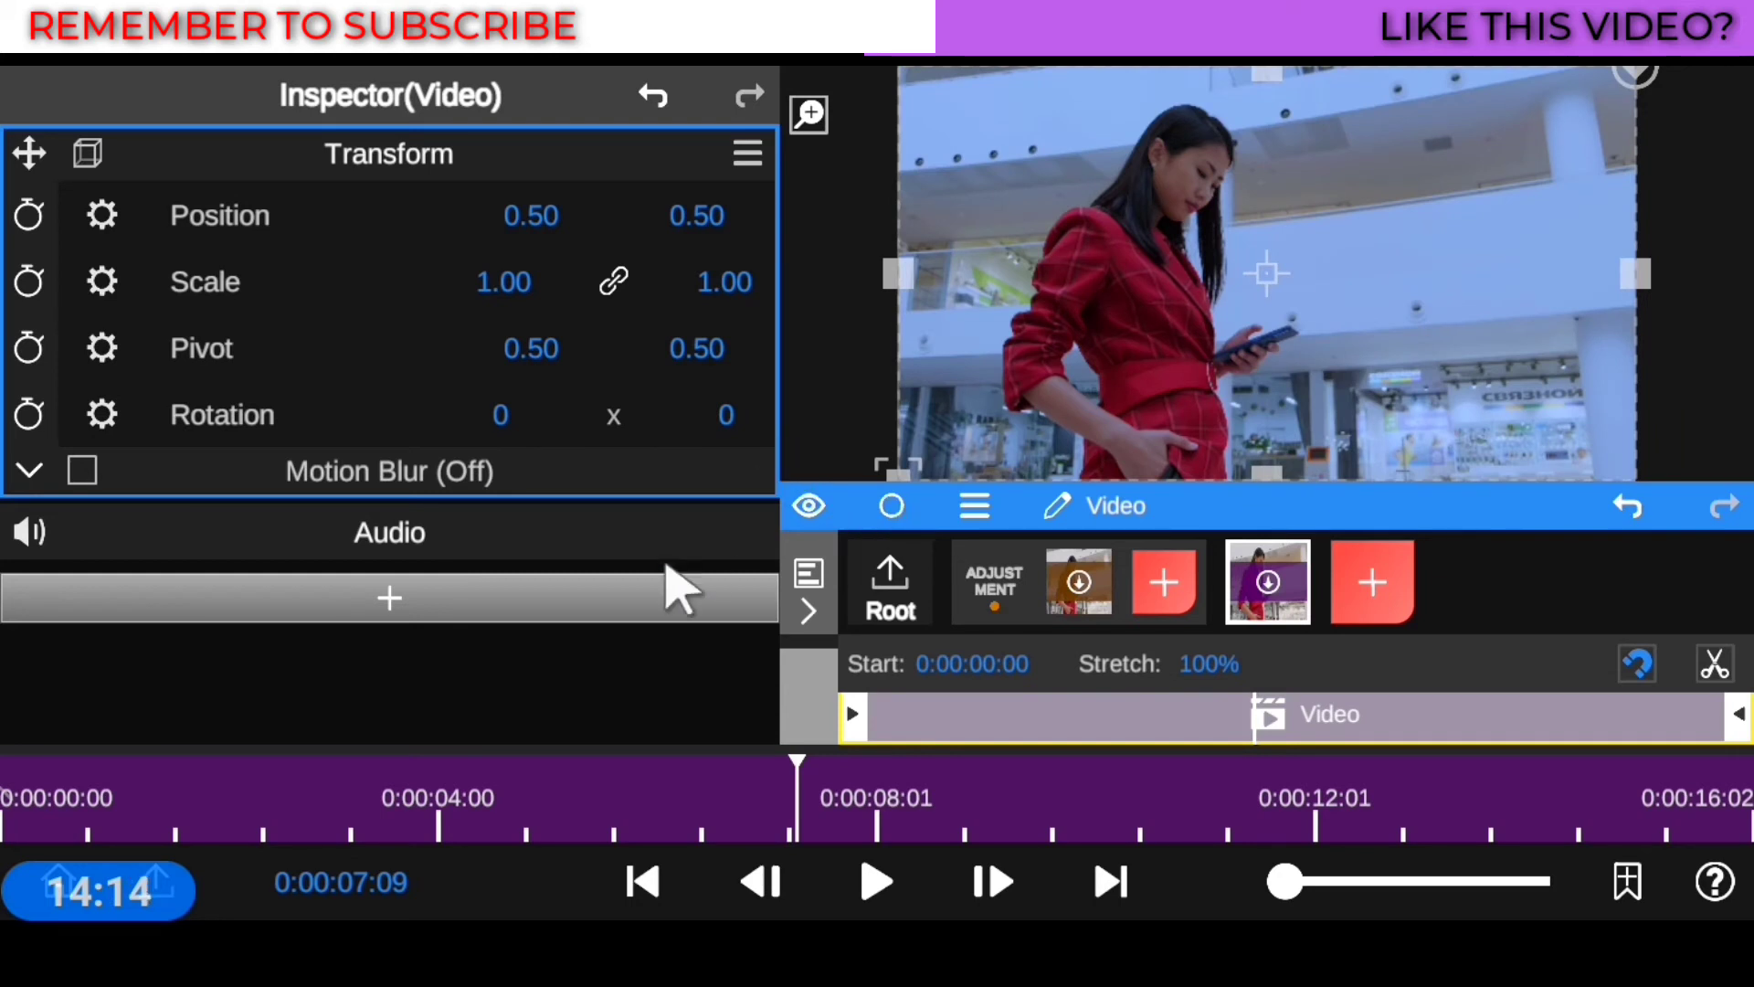
{"action": "left_click", "coordinate": [982, 589]}
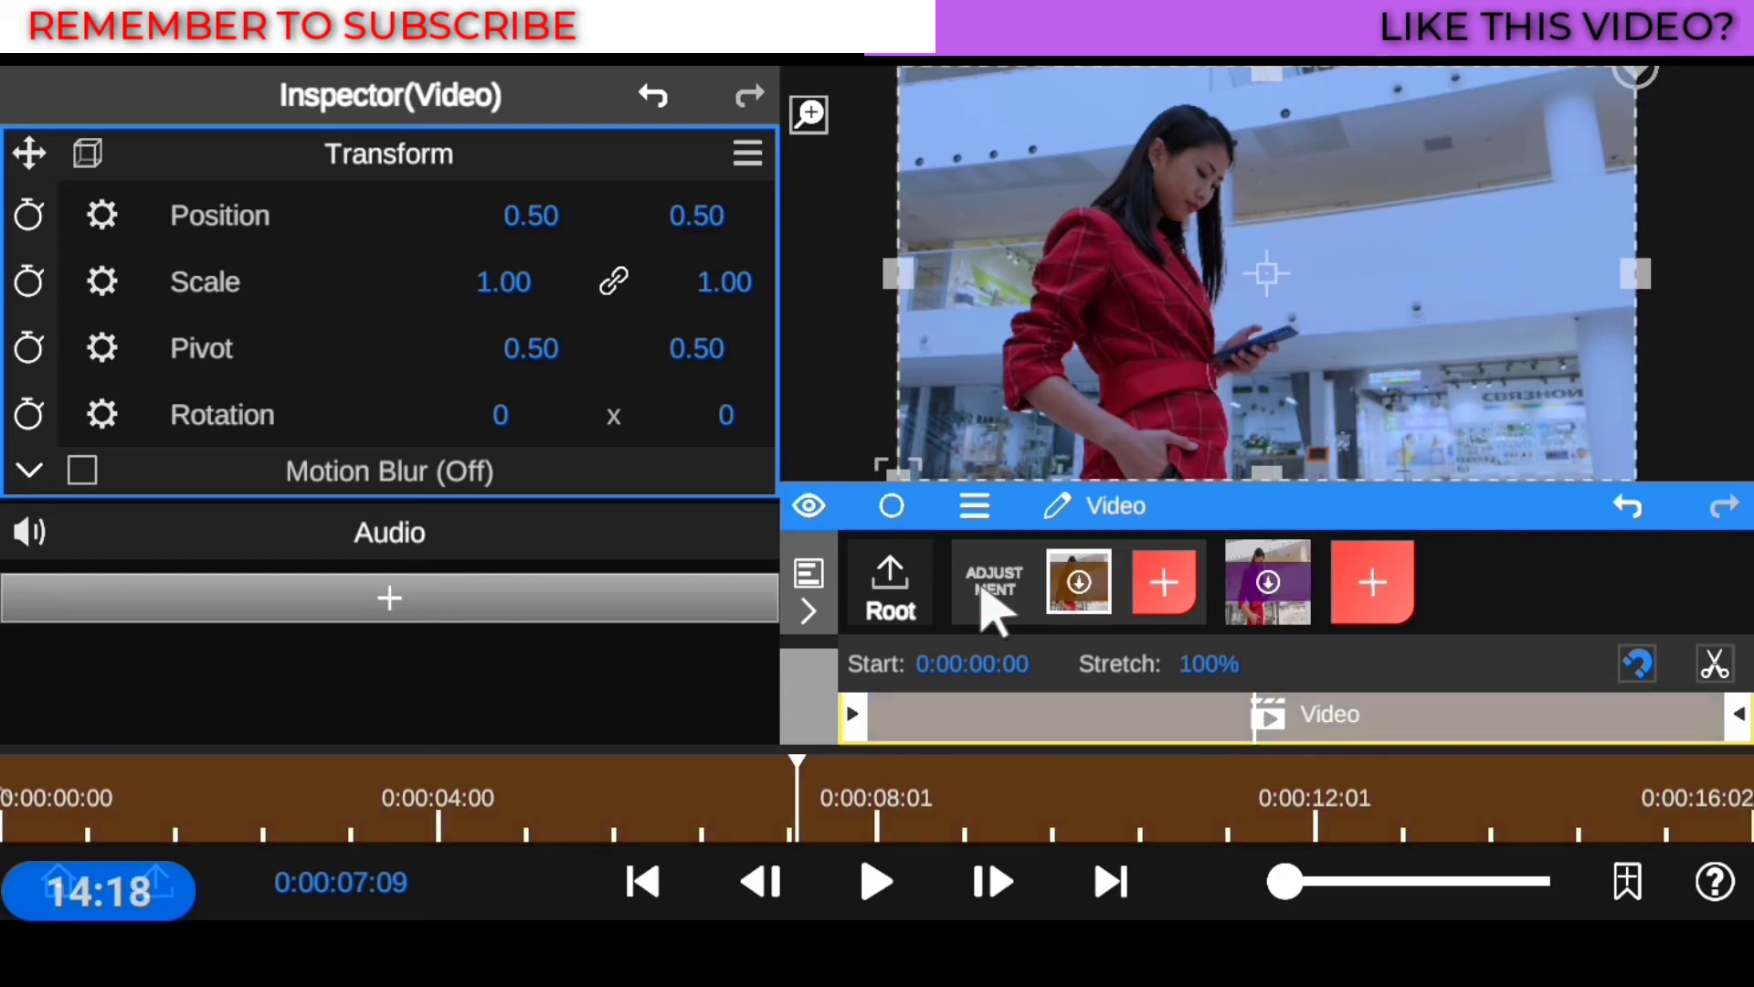
{"action": "left_click", "coordinate": [991, 603]}
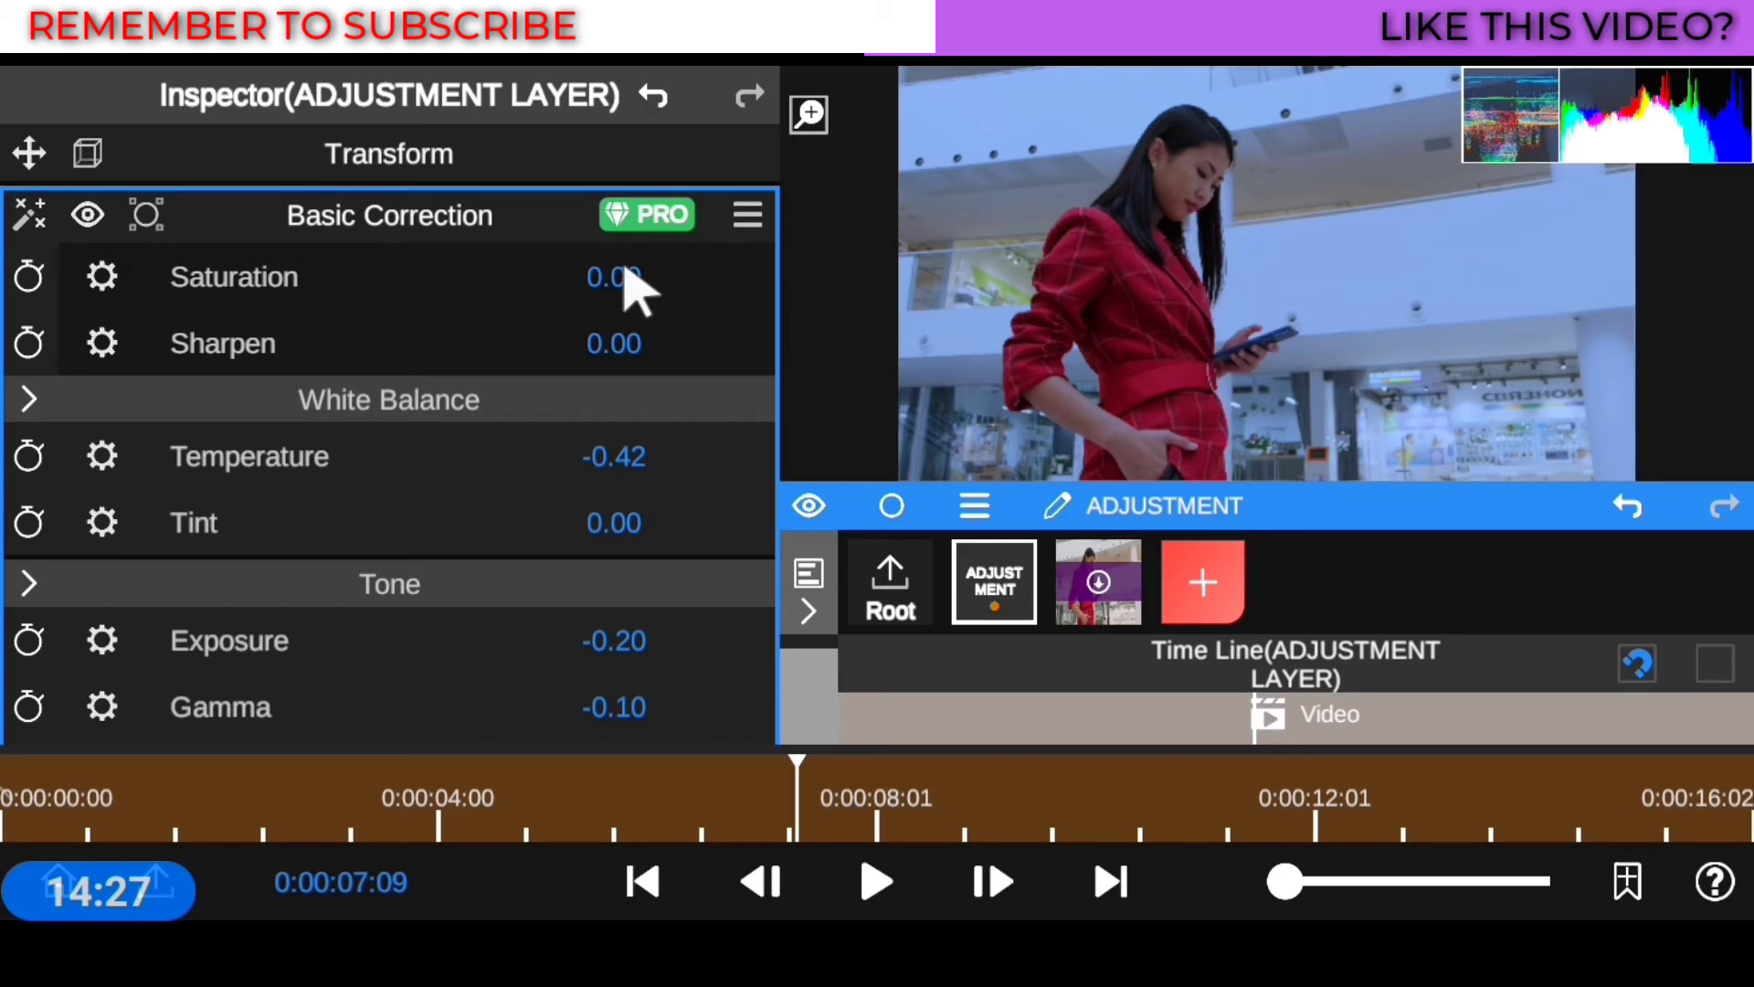
Step: Raise Saturation to 0.30, solo the Video clip to compare ungraded, then reselect the adjustment layer
{"action": "left_click_drag", "start_coordinate": [627, 270], "coordinate": [626, 272]}
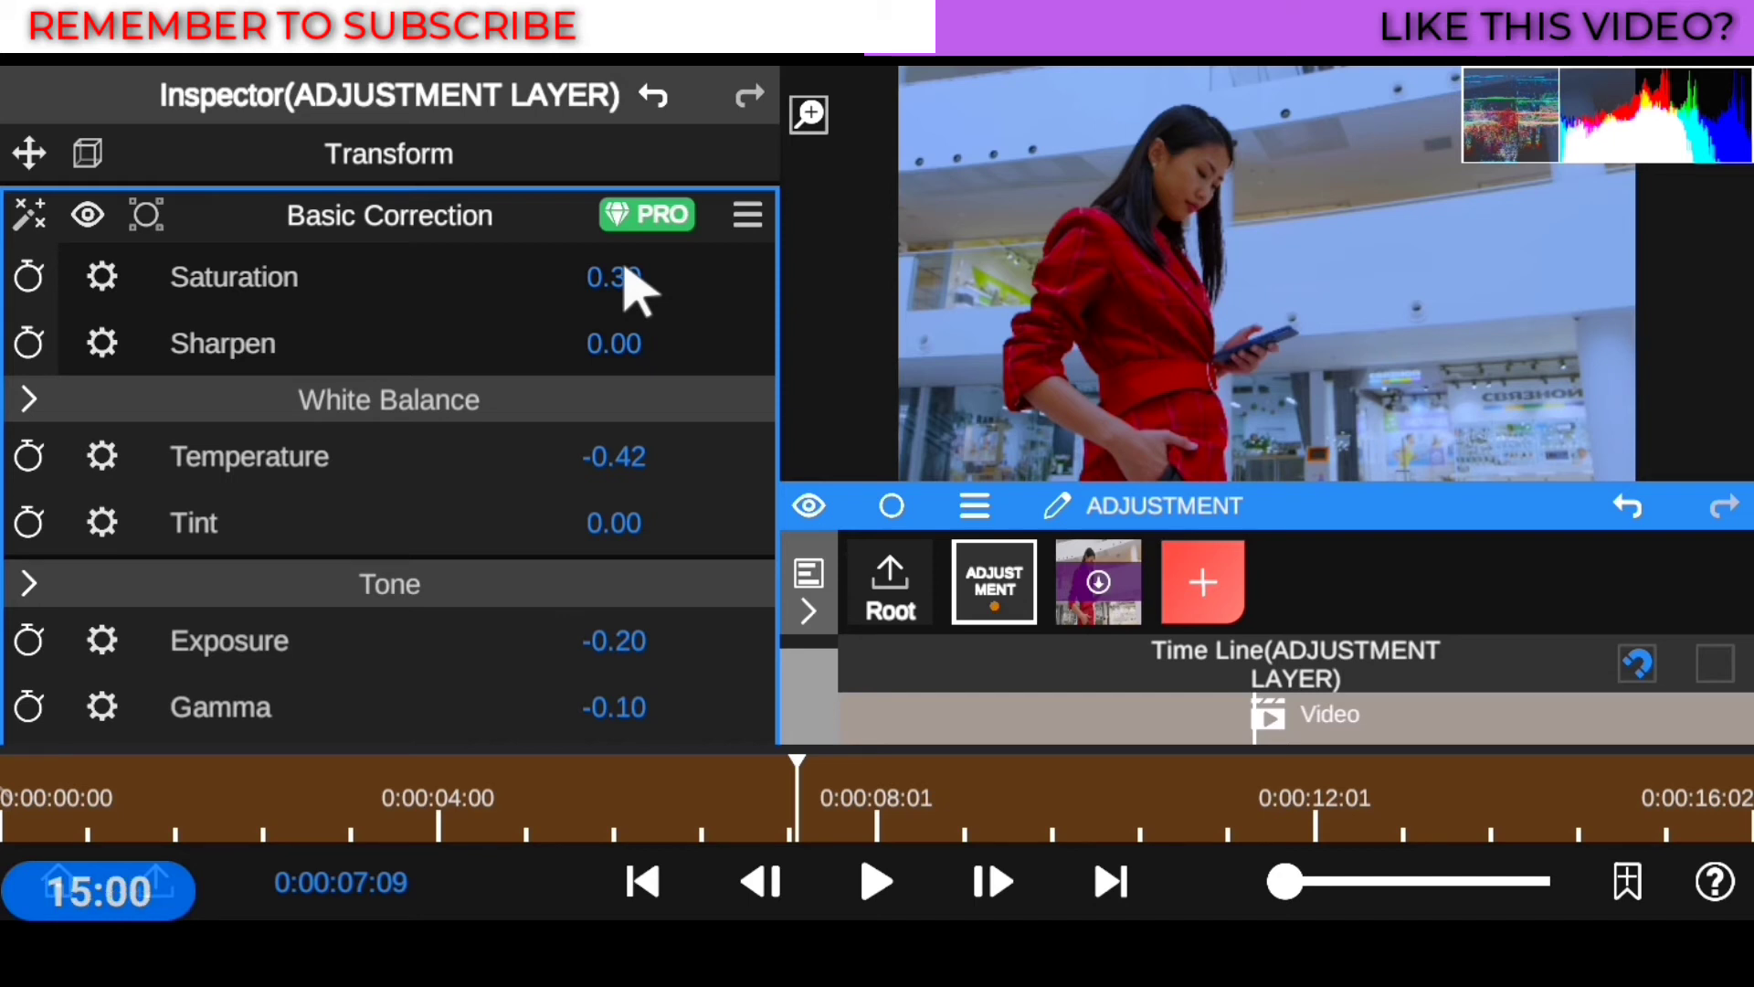
{"action": "left_click", "coordinate": [1096, 582]}
{"action": "left_click", "coordinate": [888, 502]}
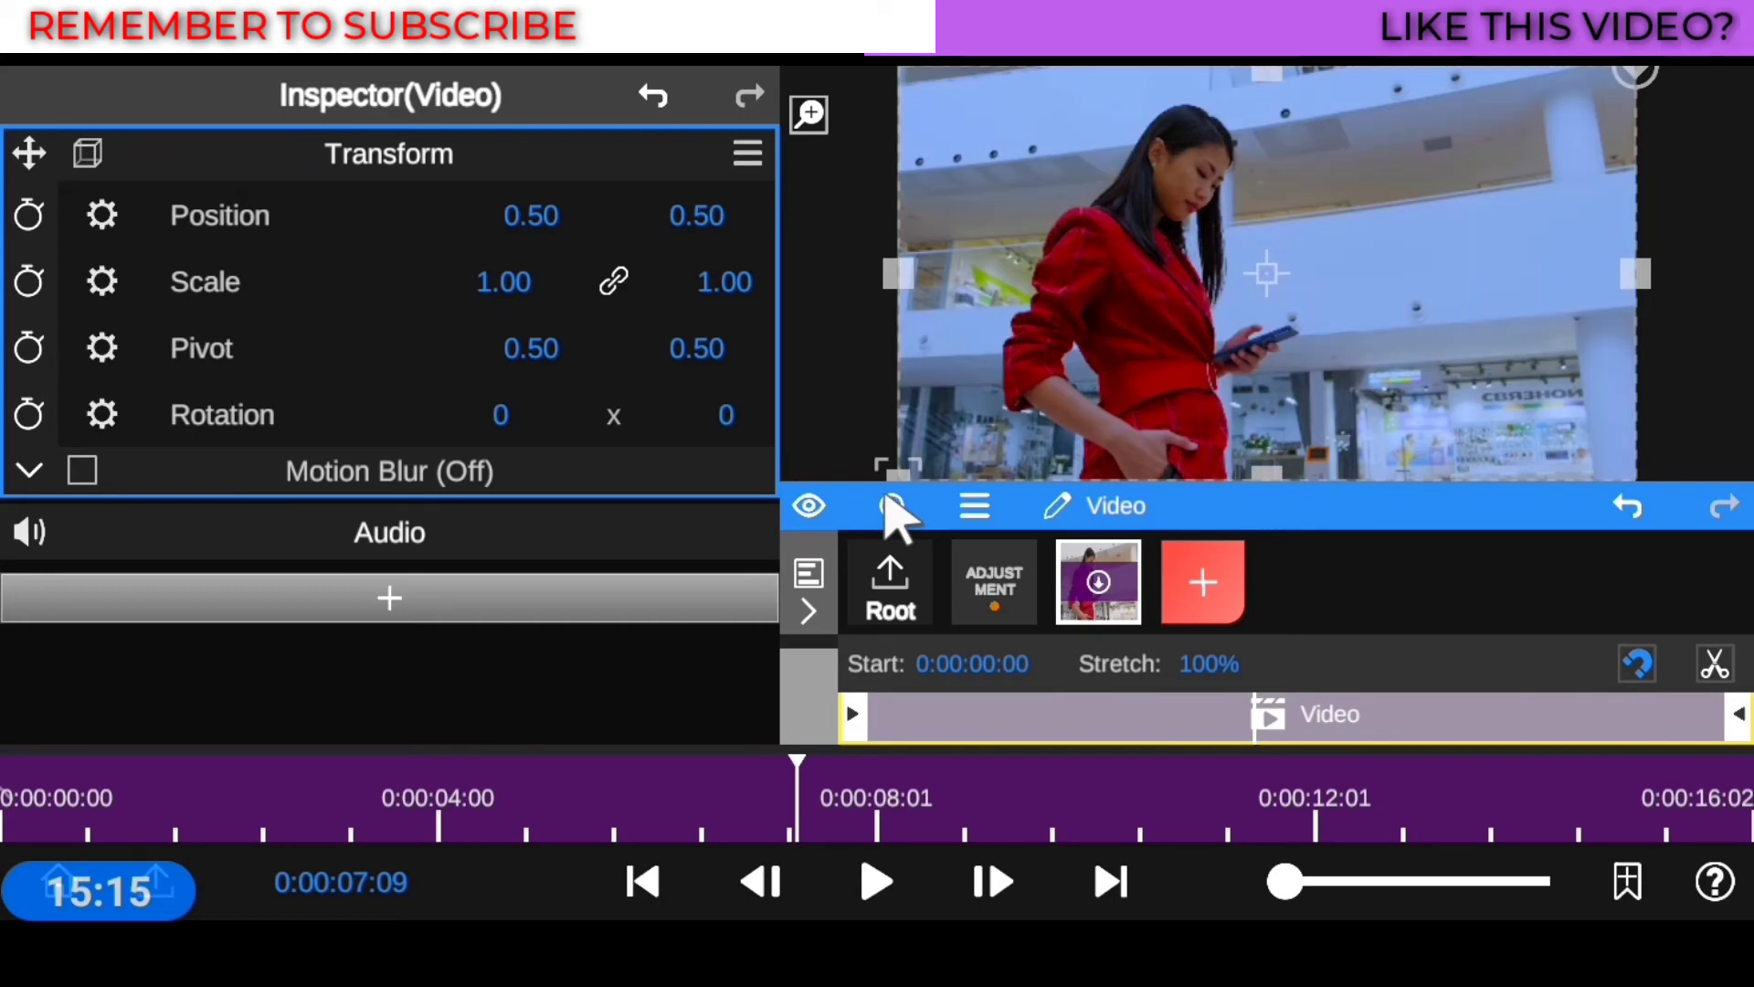
{"action": "left_click", "coordinate": [891, 506]}
{"action": "left_click", "coordinate": [994, 585]}
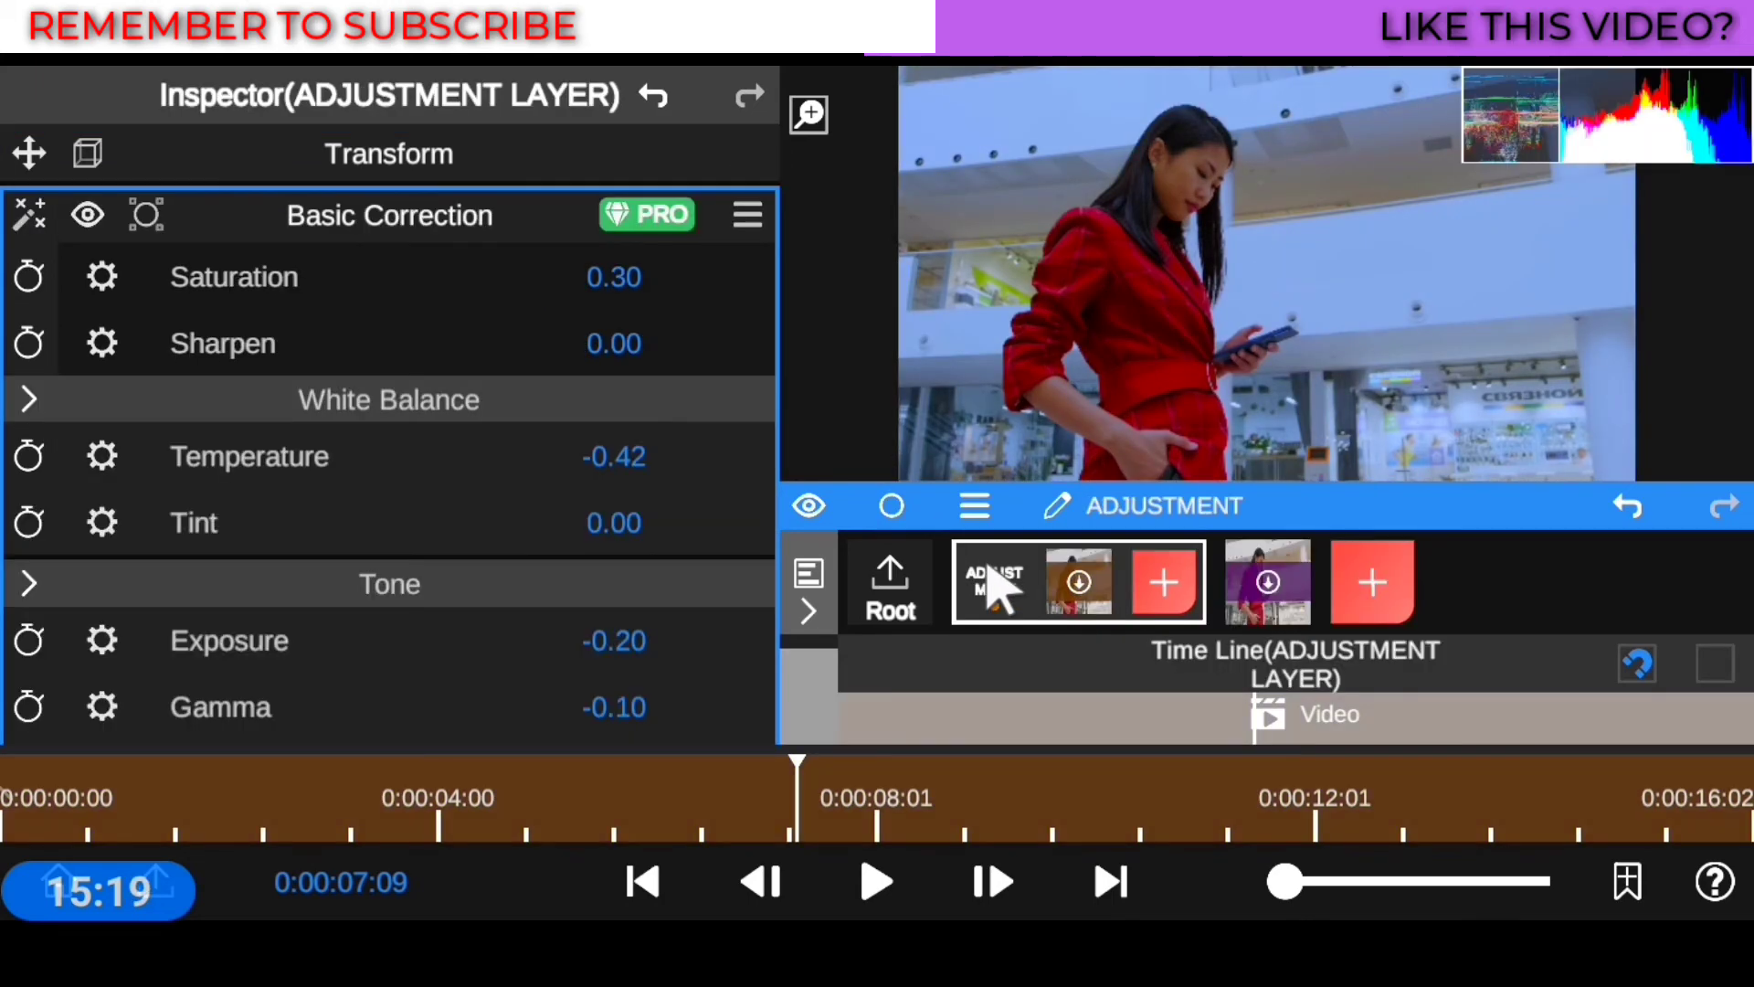
Step: Collapse the White Balance and Tone sections in the Inspector
{"action": "left_click", "coordinate": [29, 400]}
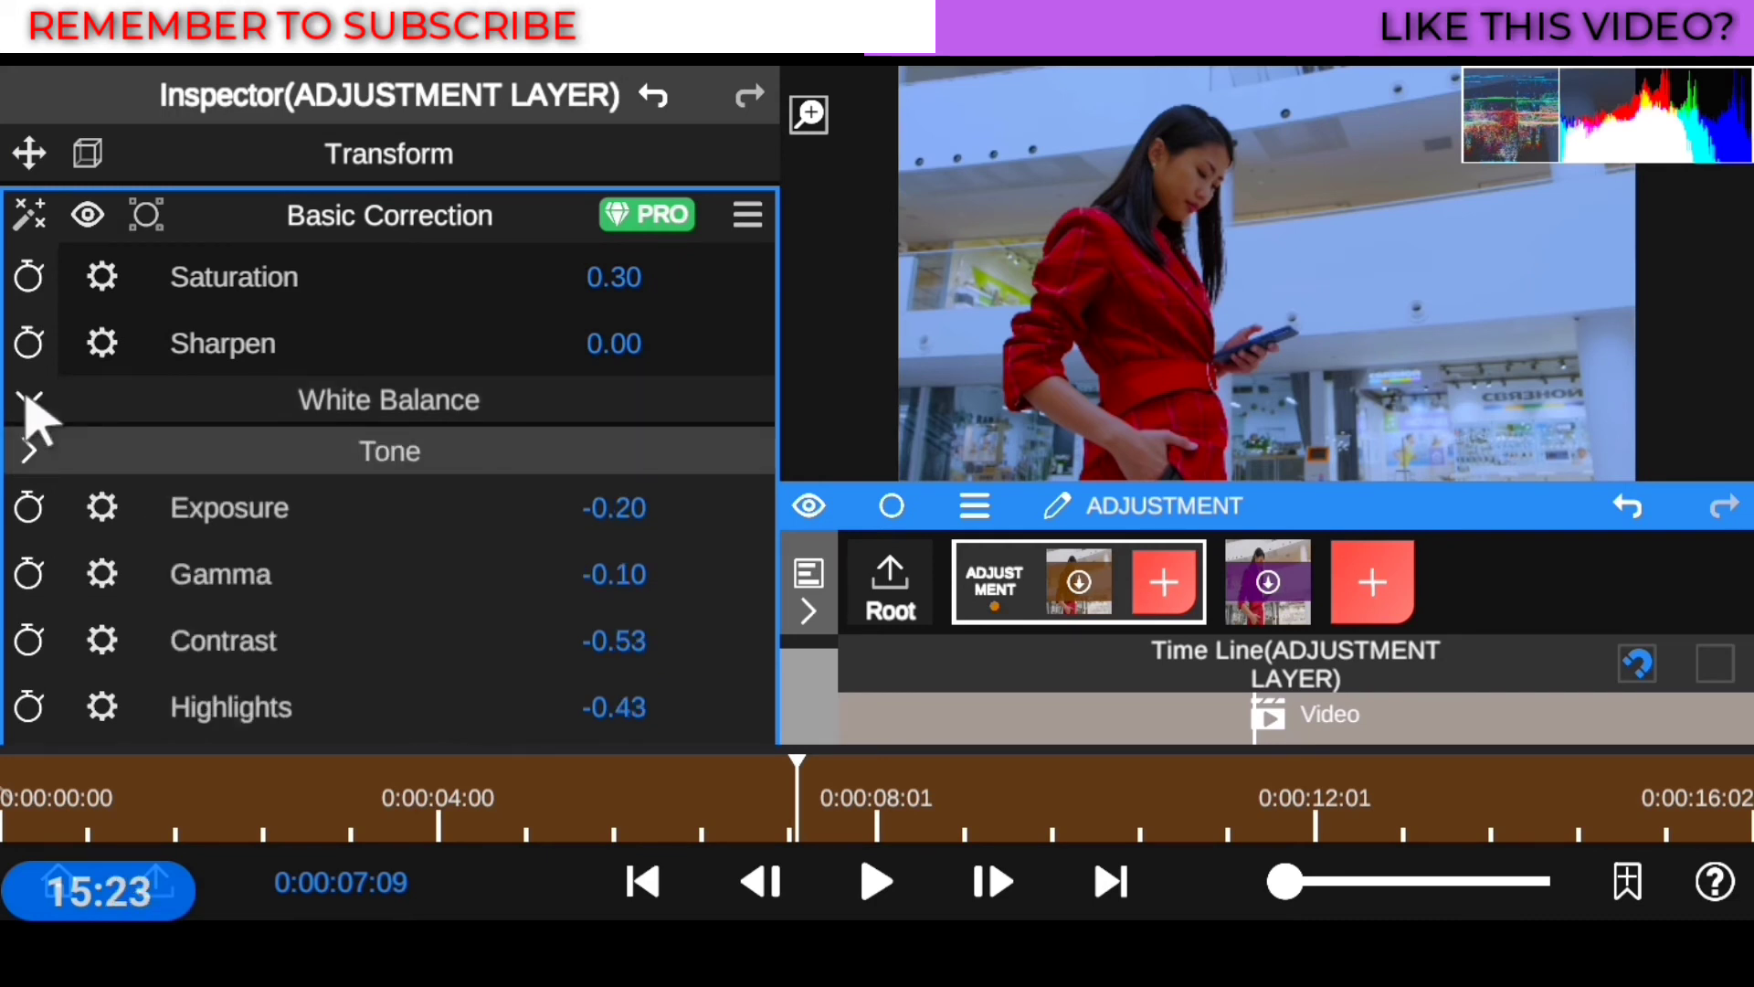
{"action": "left_click", "coordinate": [25, 399]}
{"action": "left_click", "coordinate": [29, 400]}
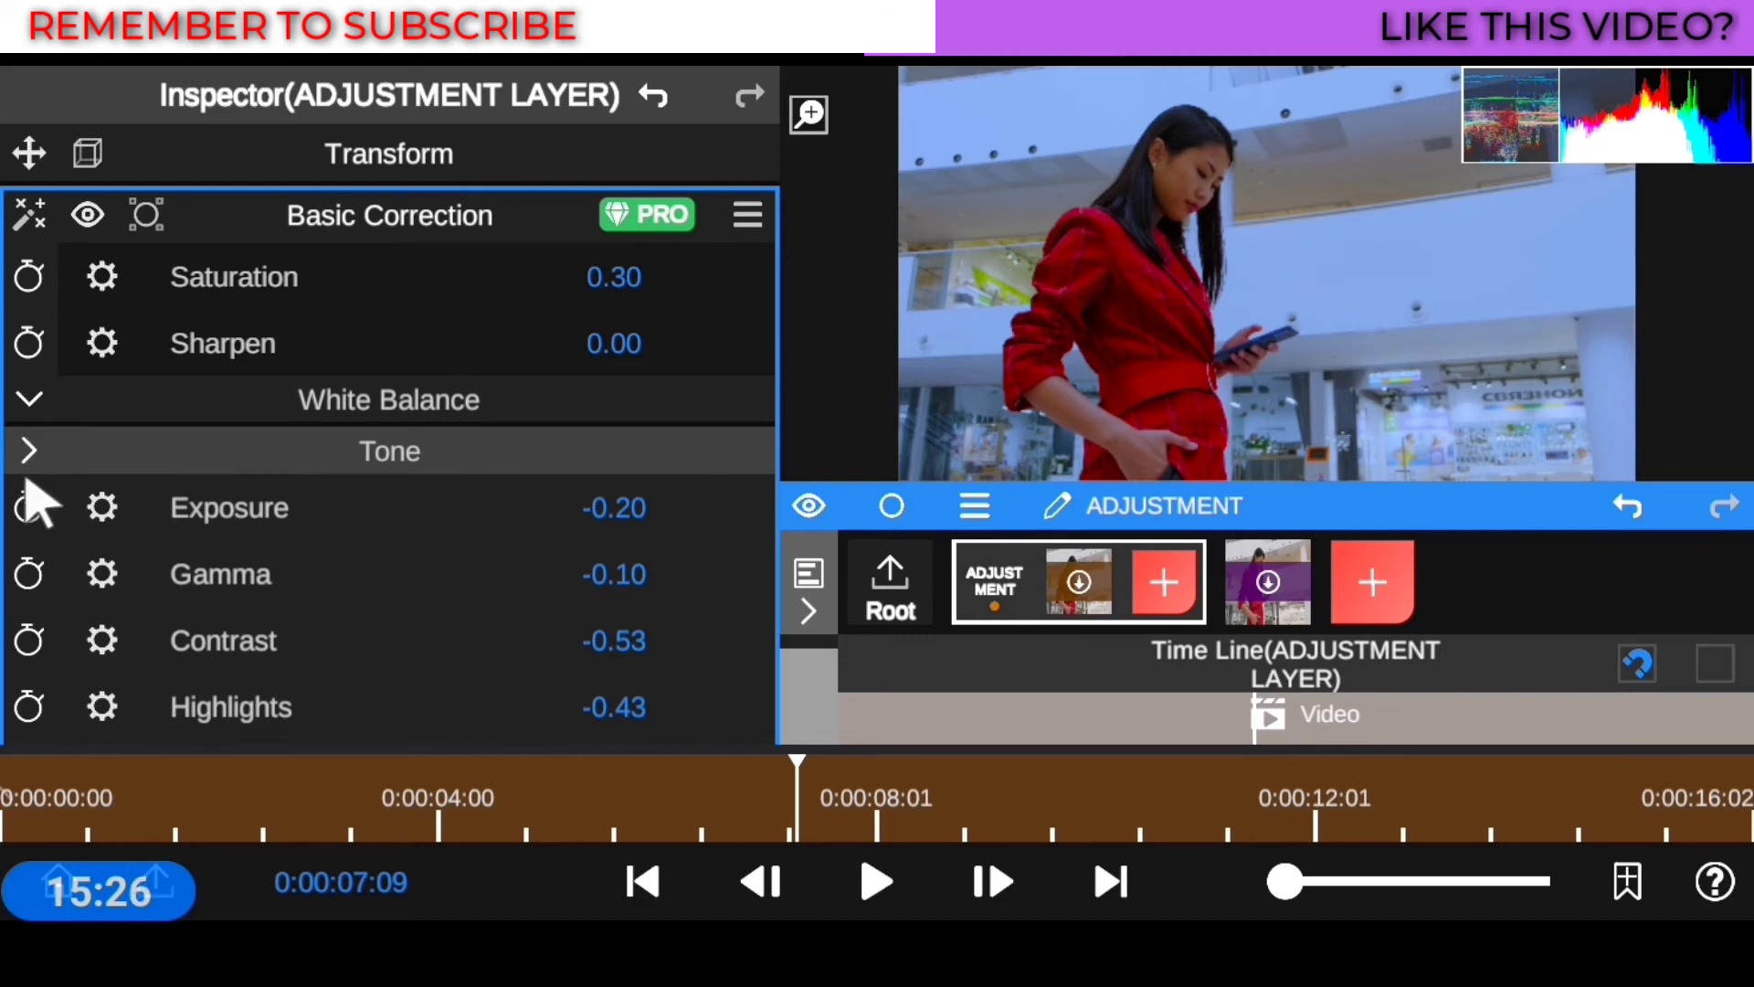
{"action": "left_click", "coordinate": [26, 448]}
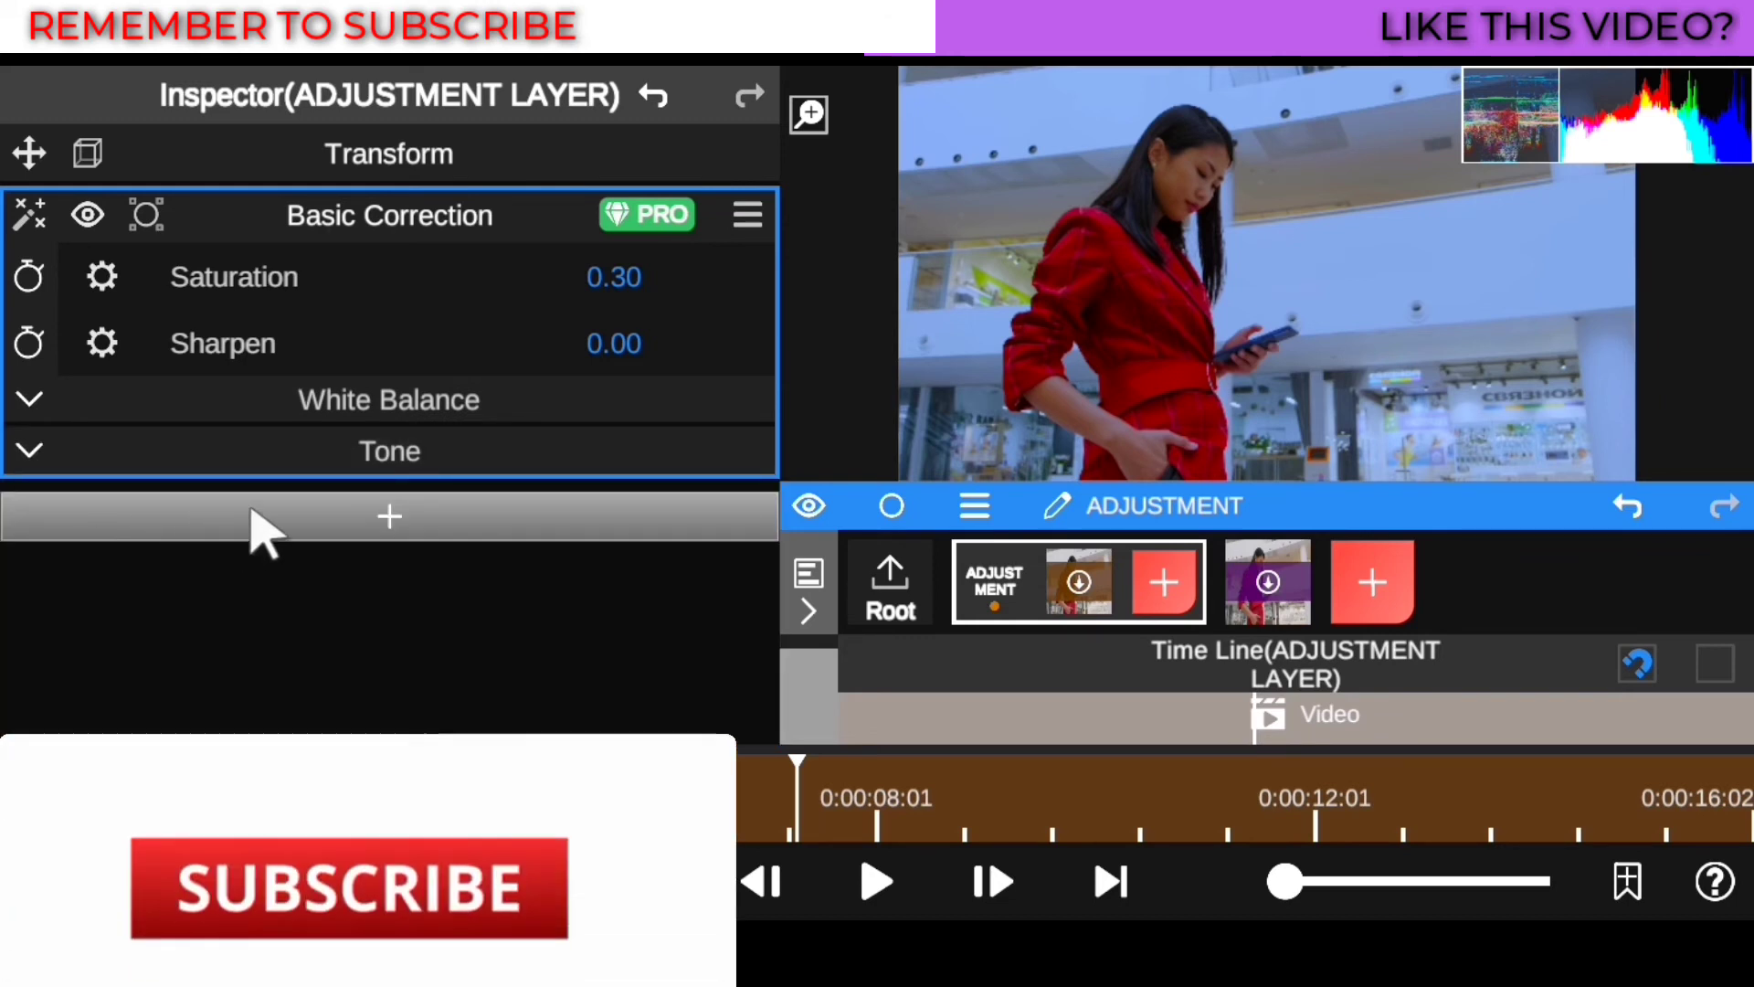
Step: Add a Color Grading property from the New Property list and expand its wheels
{"action": "left_click", "coordinate": [370, 516]}
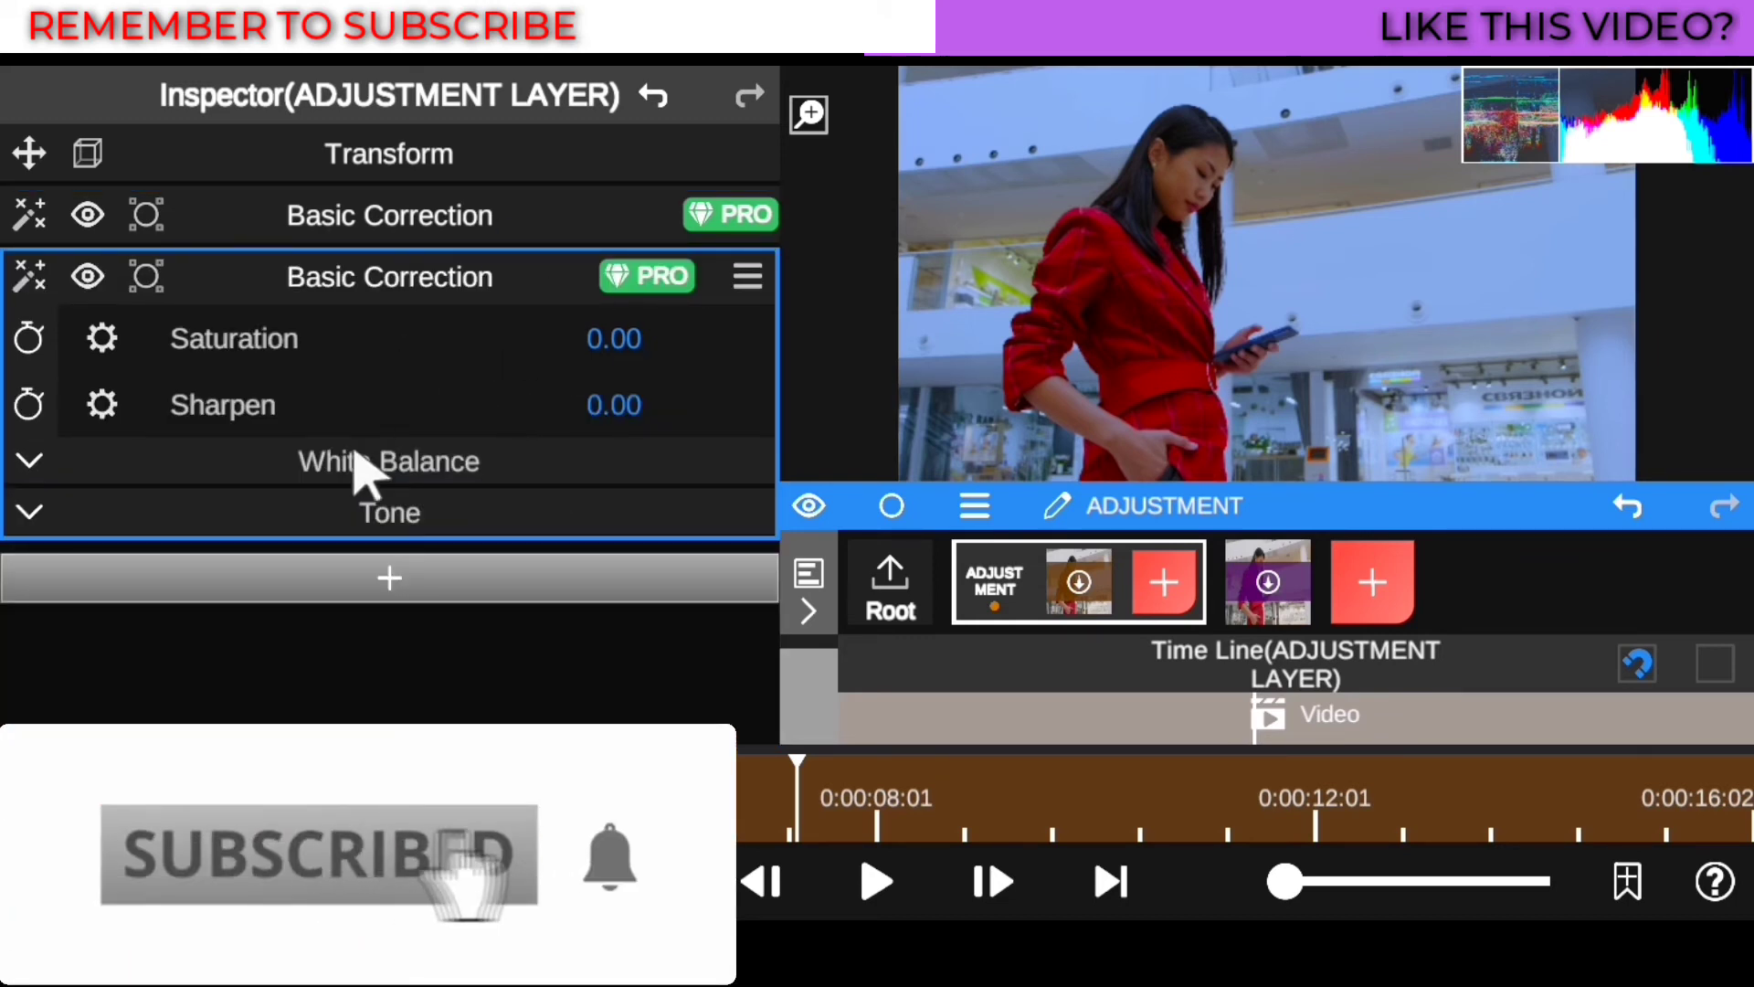
{"action": "left_click", "coordinate": [388, 575]}
{"action": "left_click", "coordinate": [368, 606]}
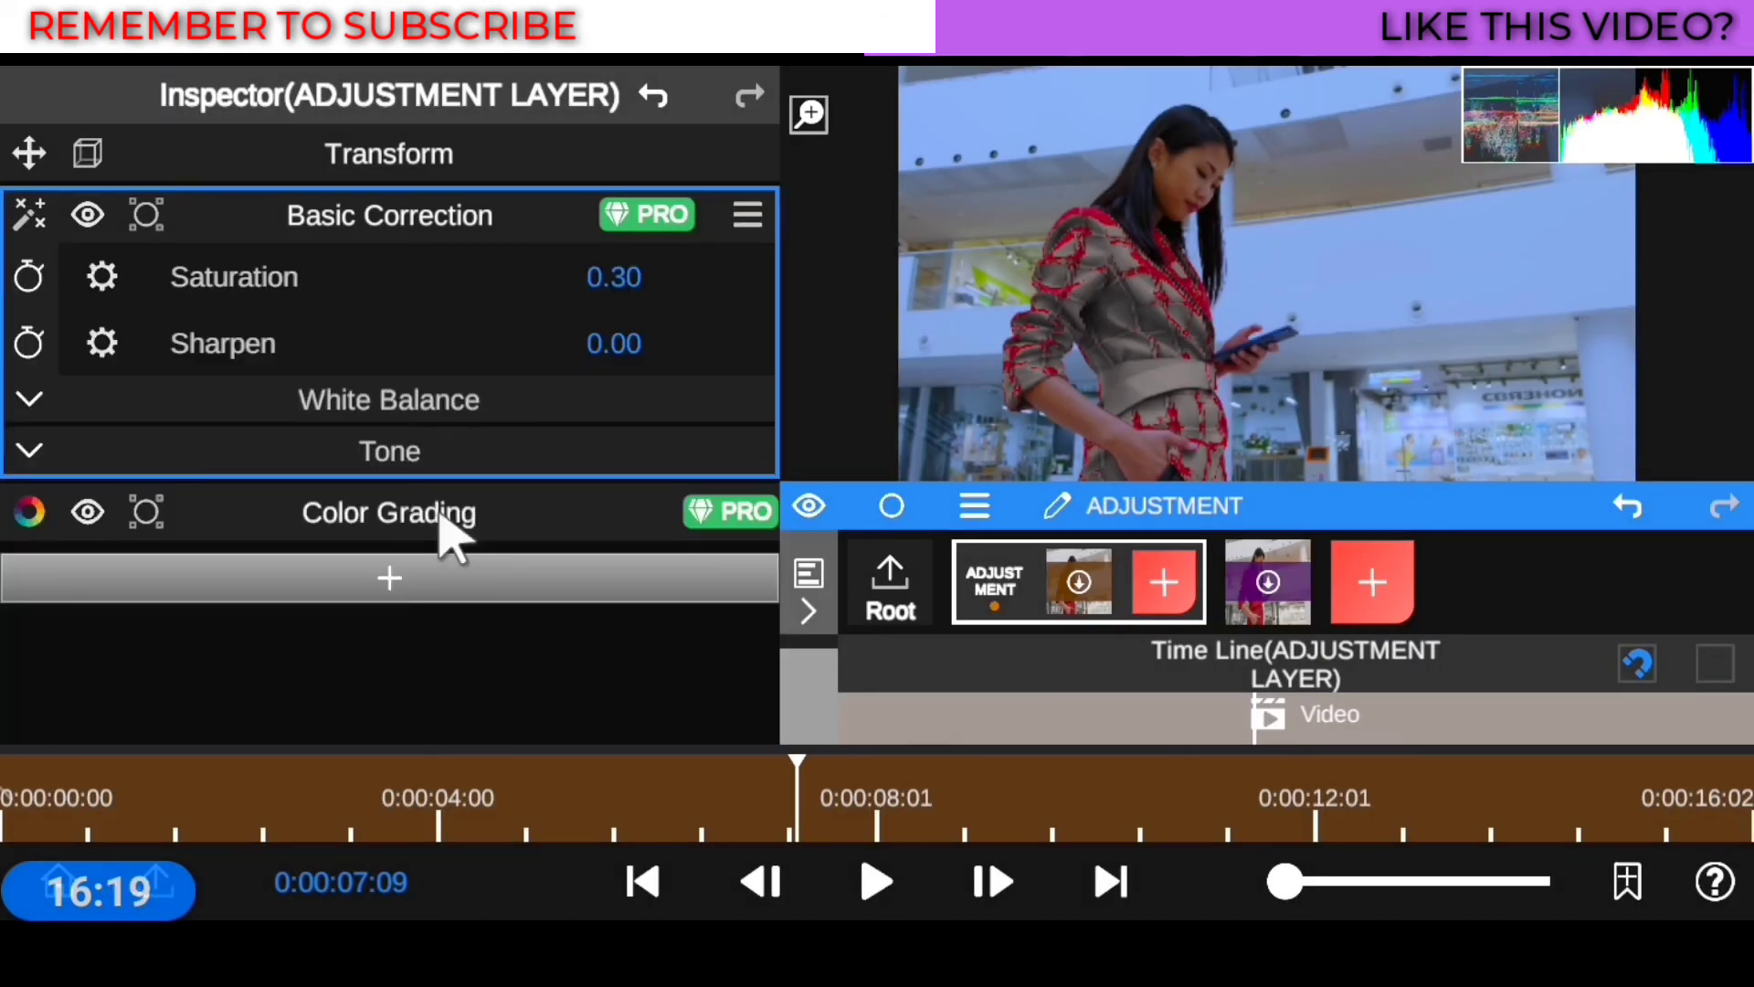
{"action": "left_click", "coordinate": [438, 513]}
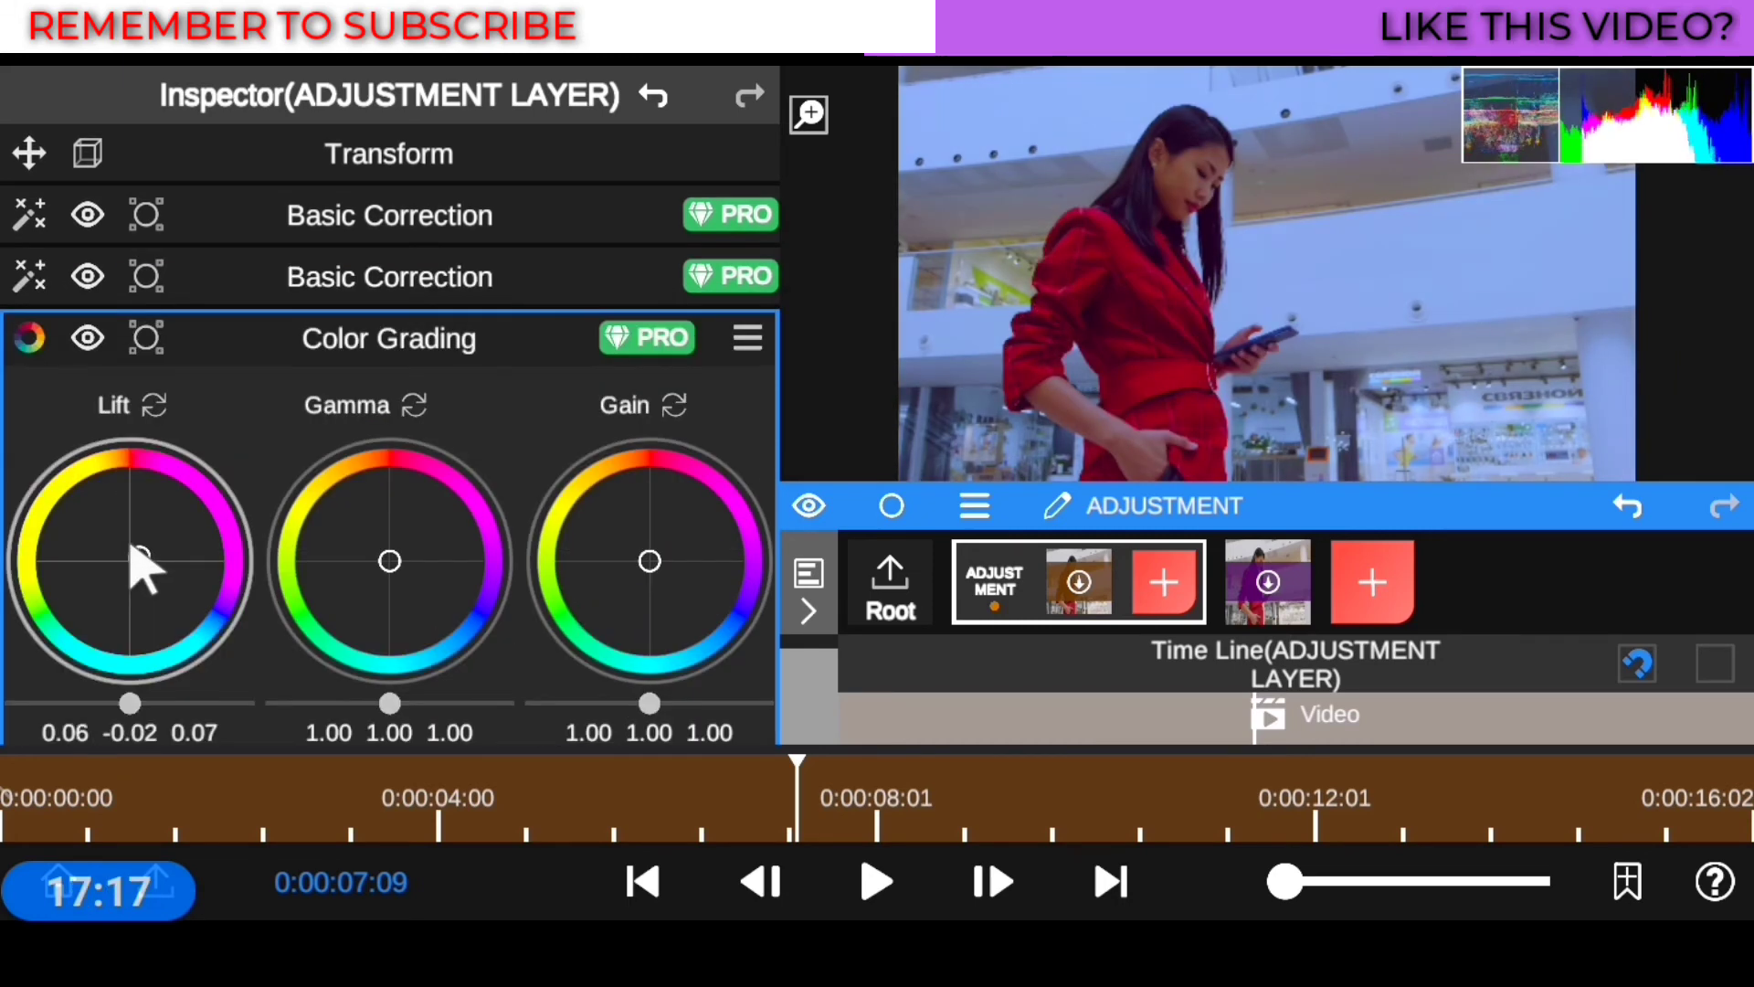
Step: Shift the Lift wheel to 0.08/-0.04/0.13 and the Gamma wheel to 0.82/1.01/1.99
{"action": "left_click_drag", "start_coordinate": [130, 539], "coordinate": [131, 546]}
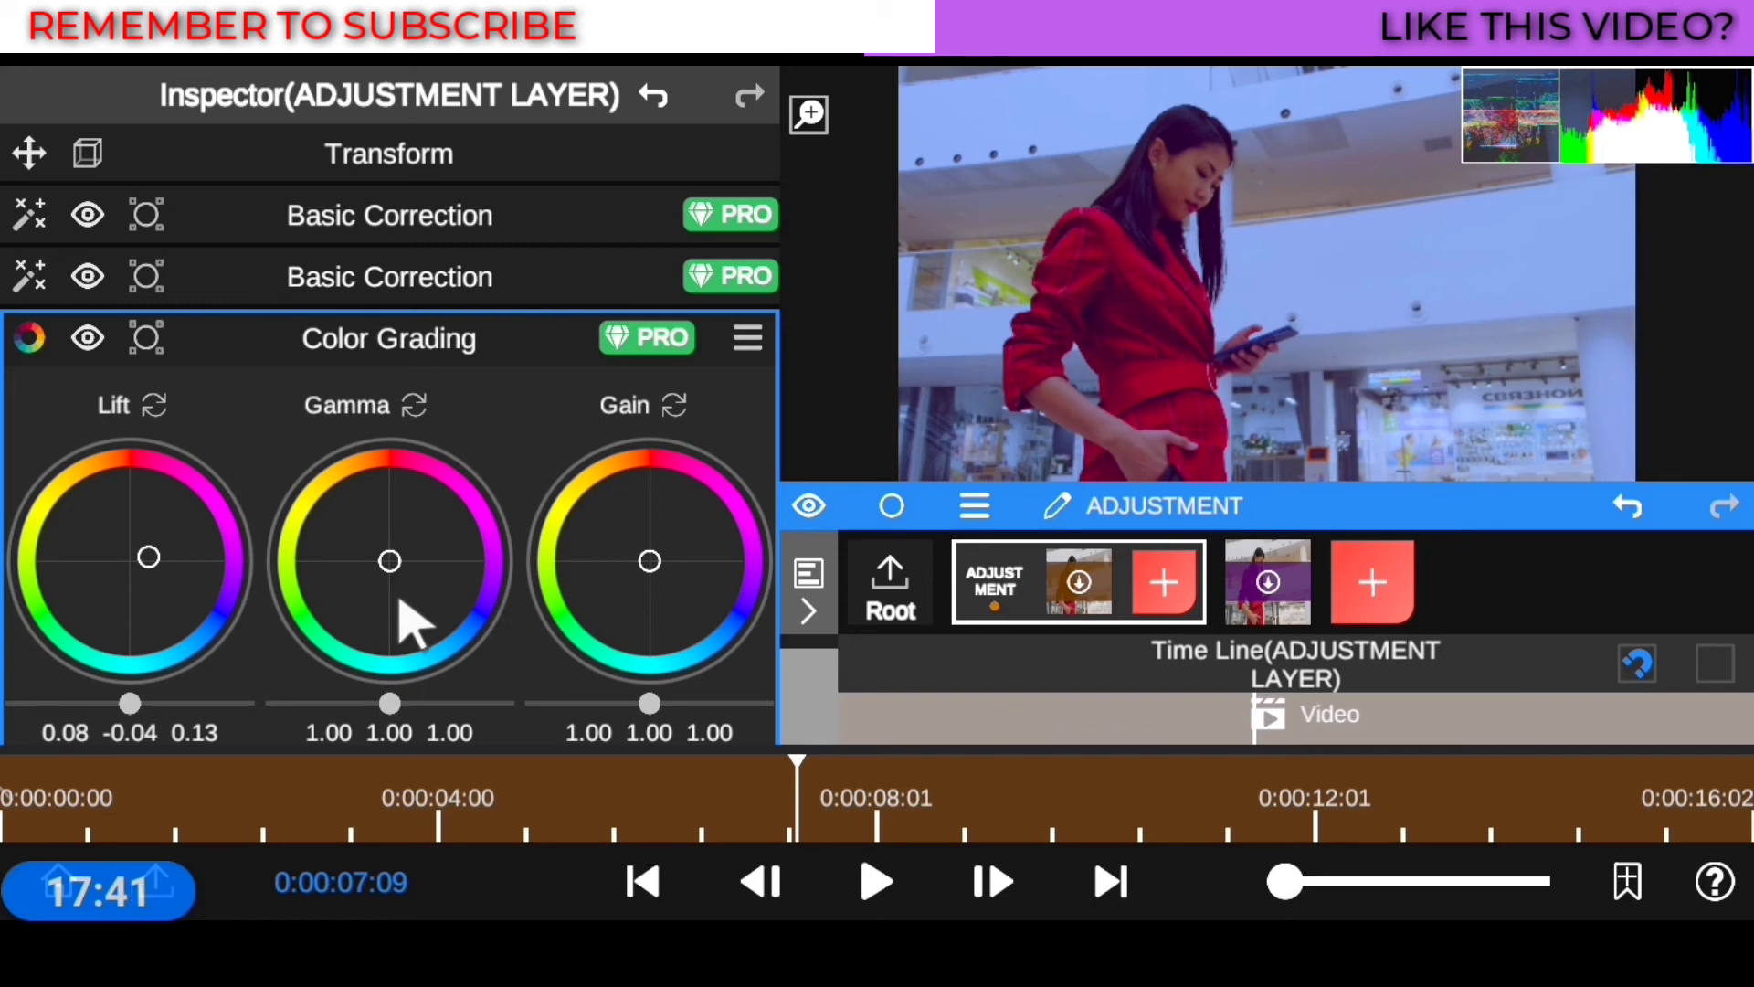
{"action": "left_click_drag", "start_coordinate": [377, 559], "coordinate": [377, 562]}
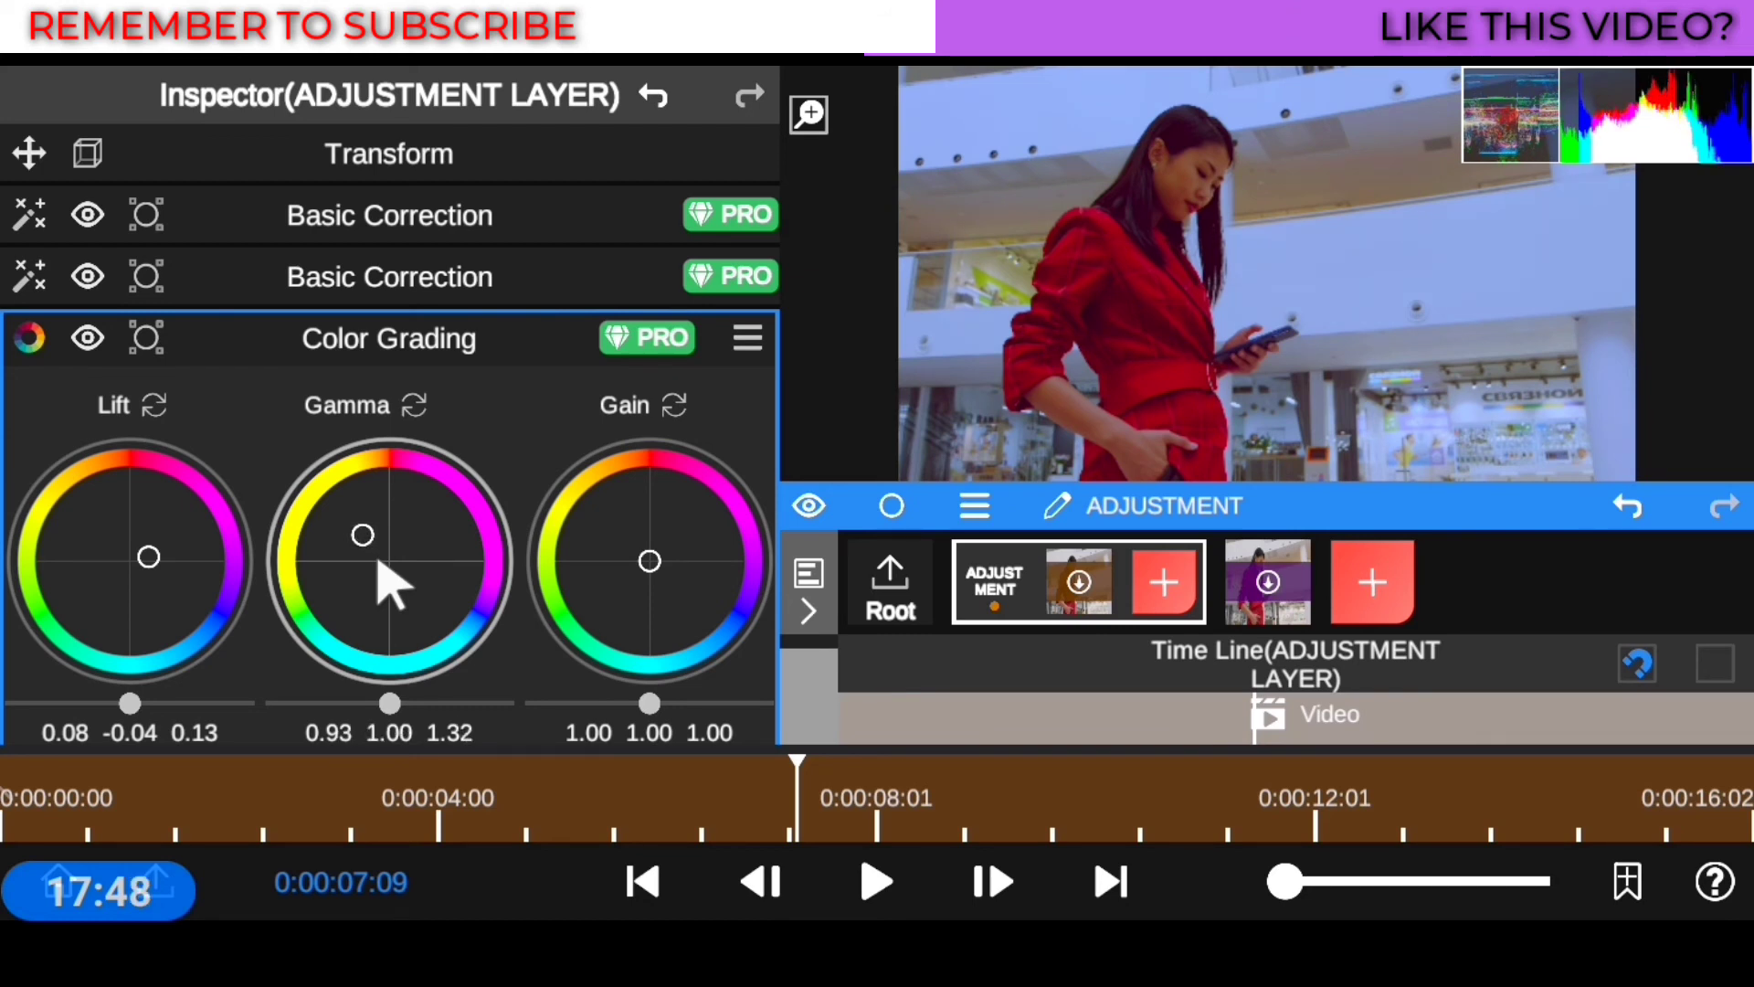
{"action": "mouse_move", "coordinate": [378, 559]}
{"action": "left_mouse_down"}
{"action": "mouse_move", "coordinate": [391, 583]}
{"action": "mouse_move", "coordinate": [379, 562]}
{"action": "left_mouse_up"}
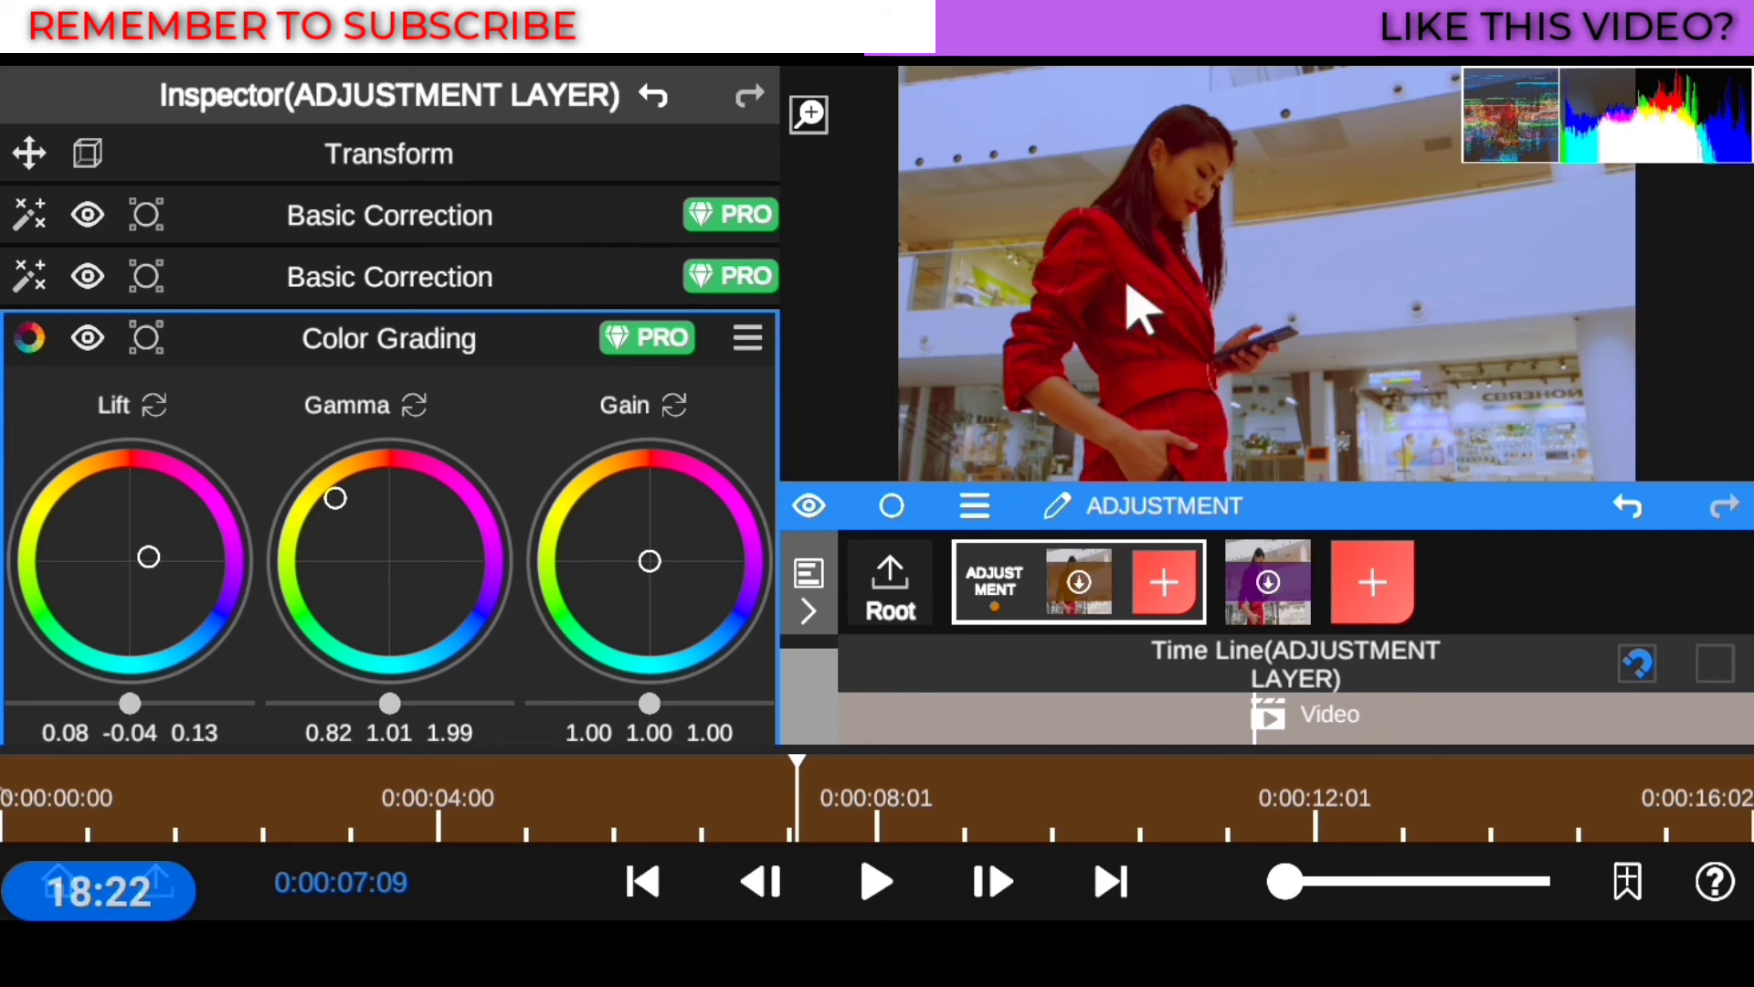
Step: Nudge the Gain wheel to 1.01/0.99/1.04 and select the original Video clip
{"action": "left_click", "coordinate": [645, 558]}
{"action": "left_click_drag", "start_coordinate": [645, 555], "coordinate": [646, 557]}
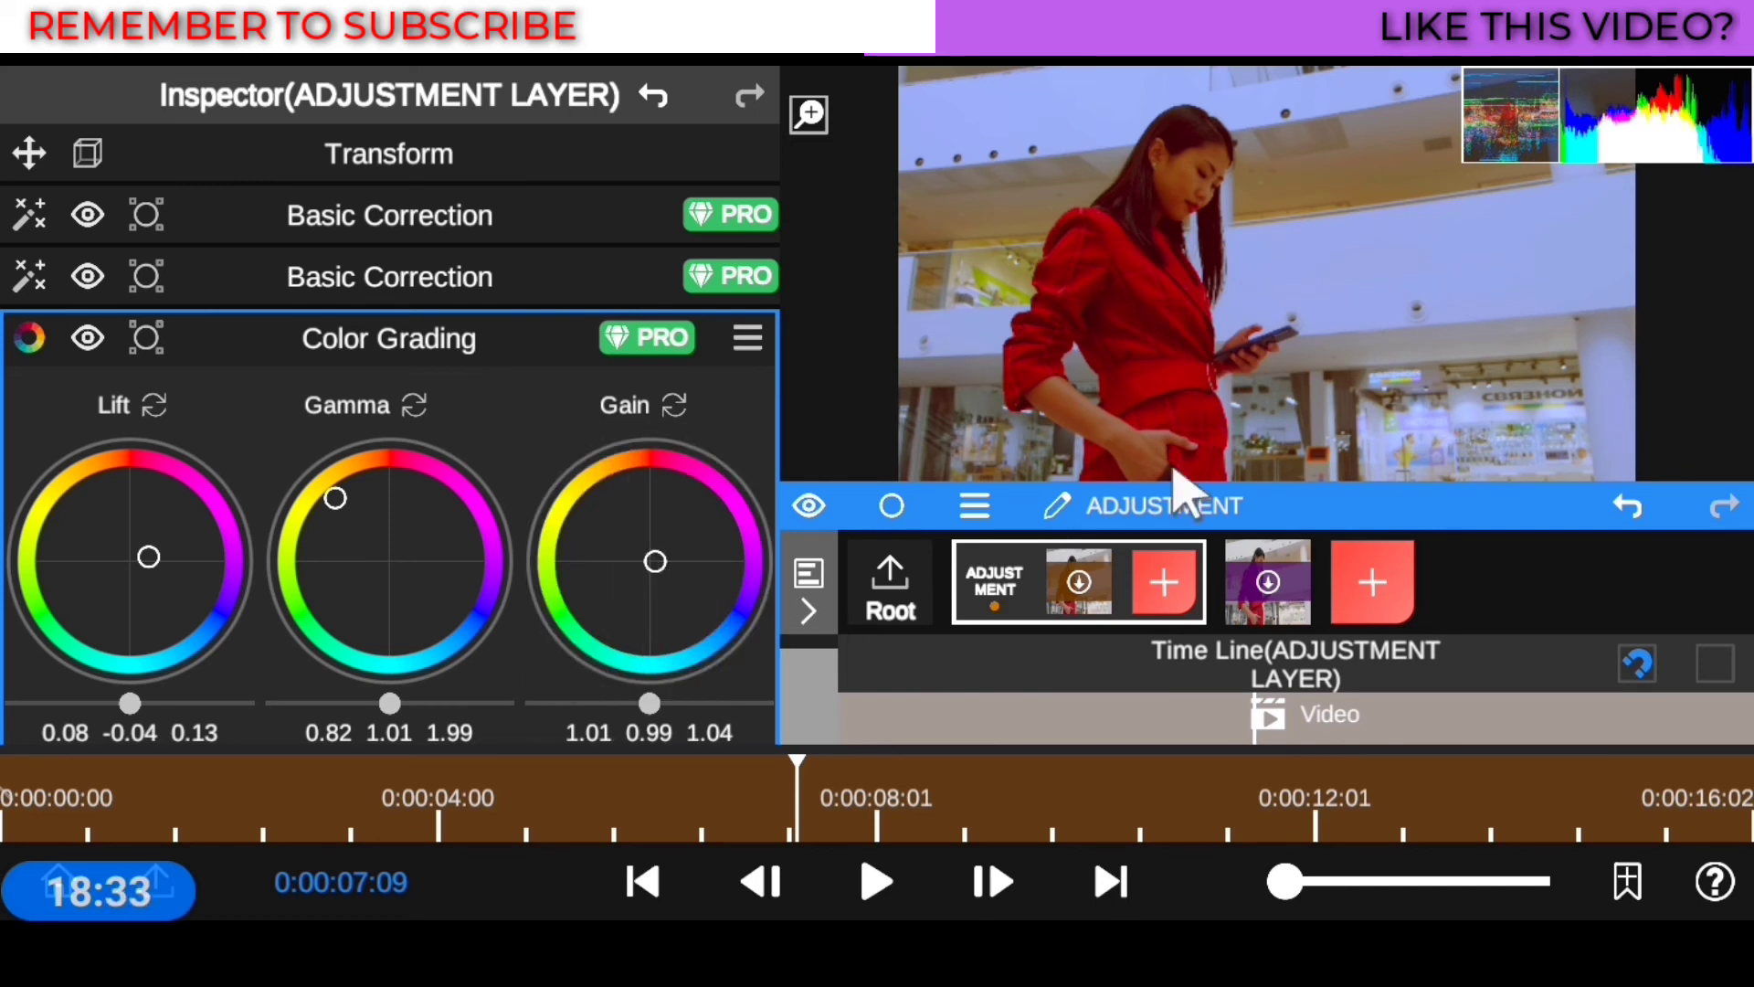
{"action": "left_click", "coordinate": [1274, 587]}
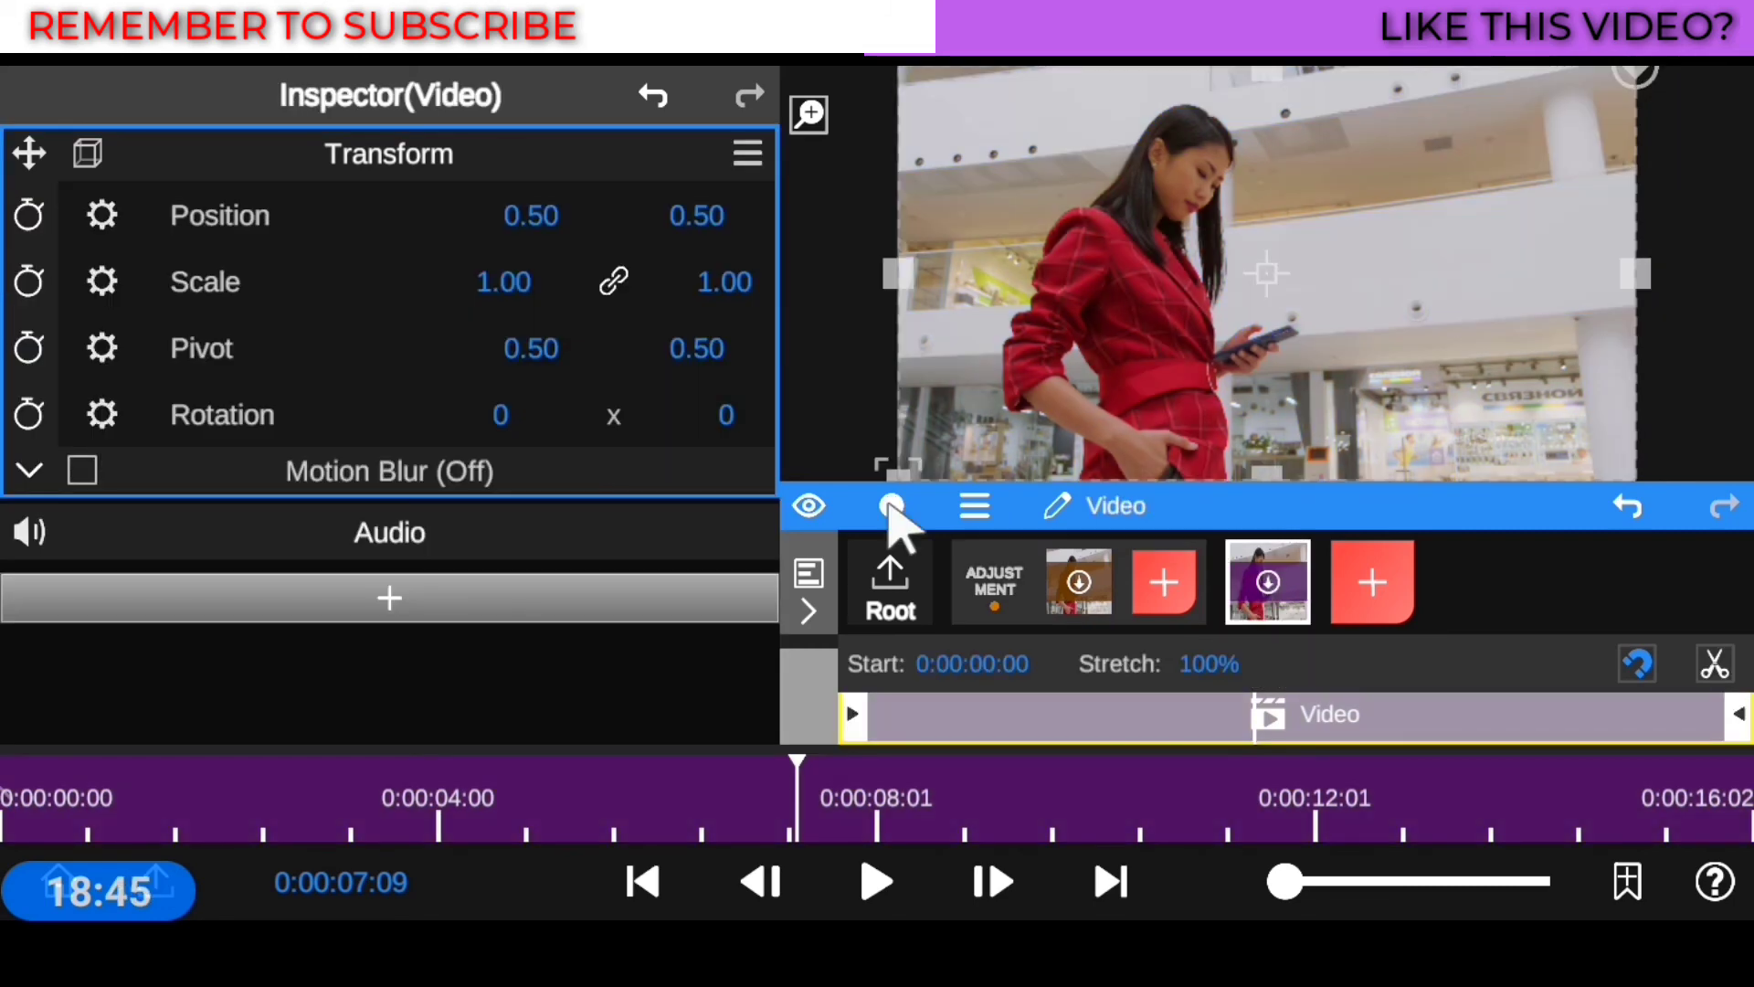